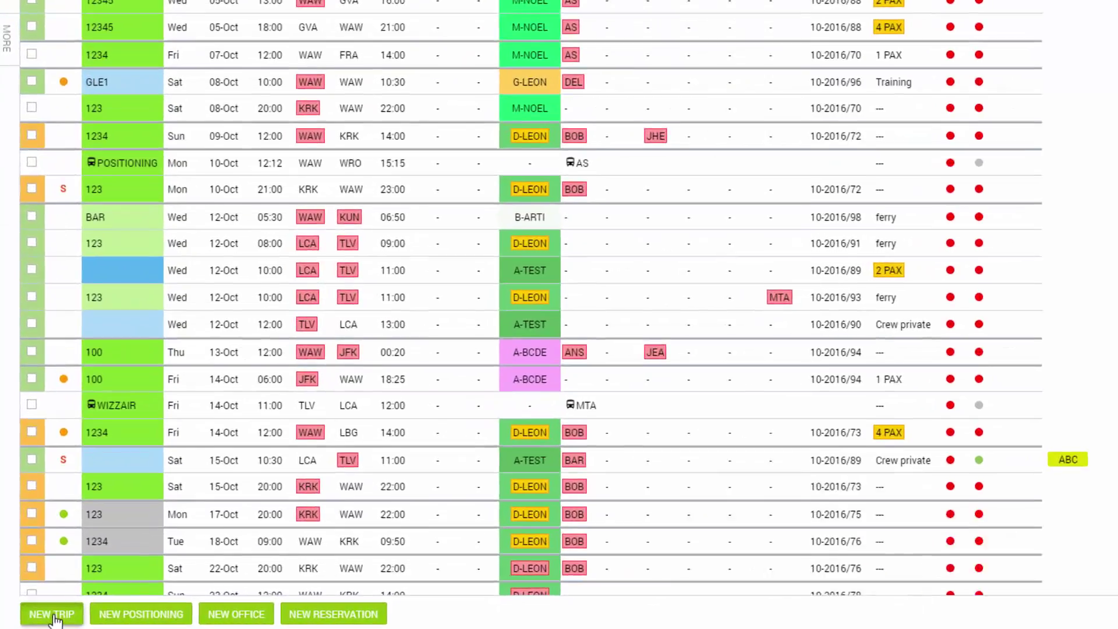
Step: Start a new trip on aircraft D-LEON with flight number 12345
left_click(44, 617)
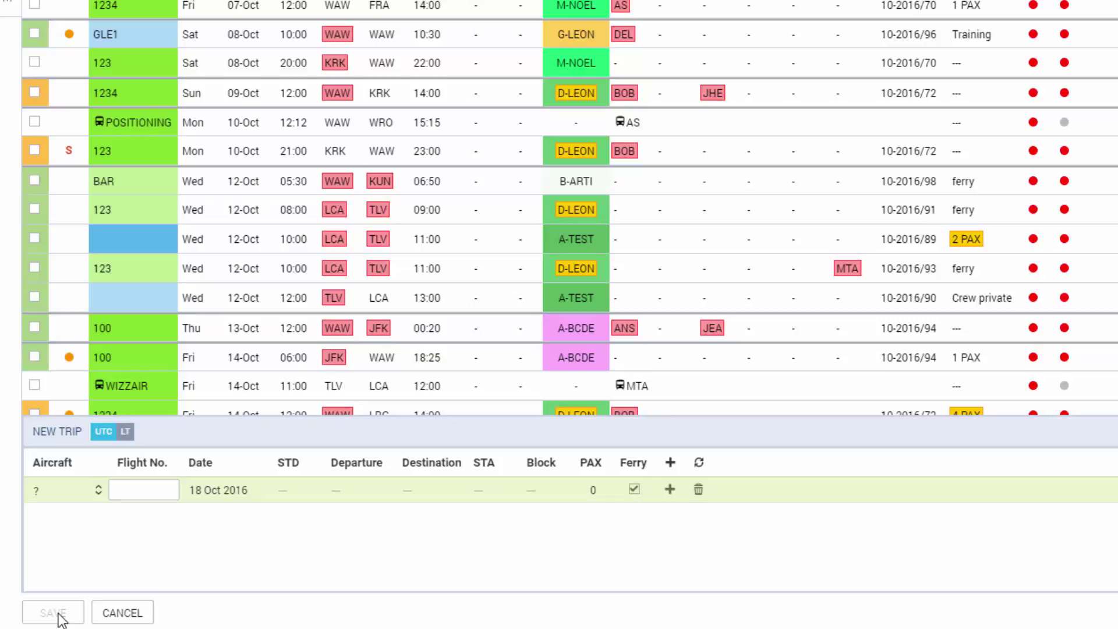
left_click(98, 496)
left_click(85, 400)
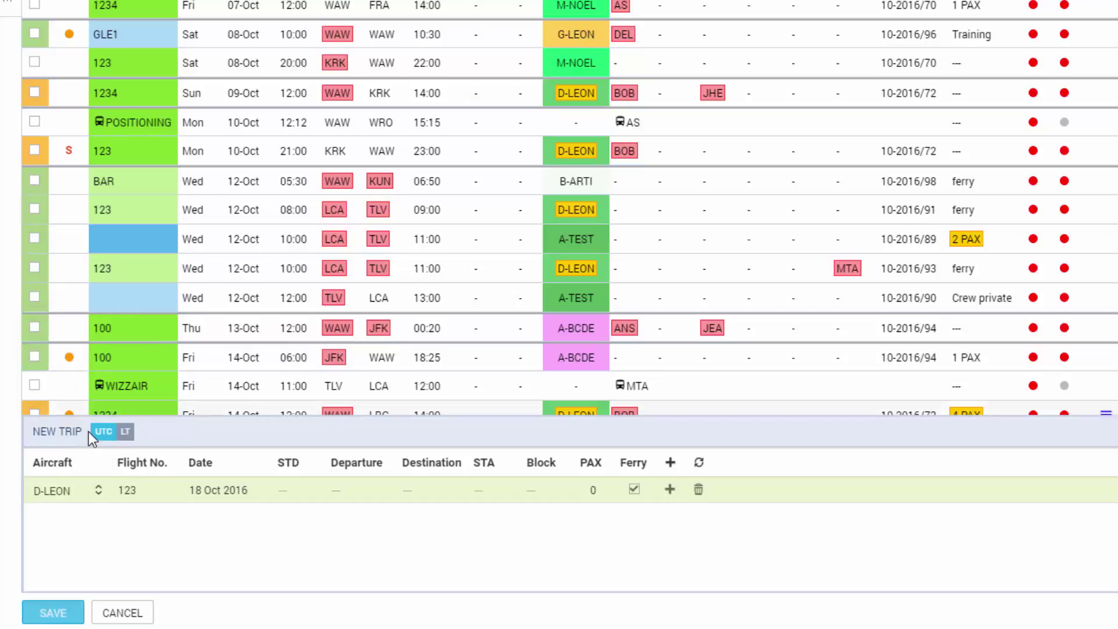
left_click(151, 492)
type("45")
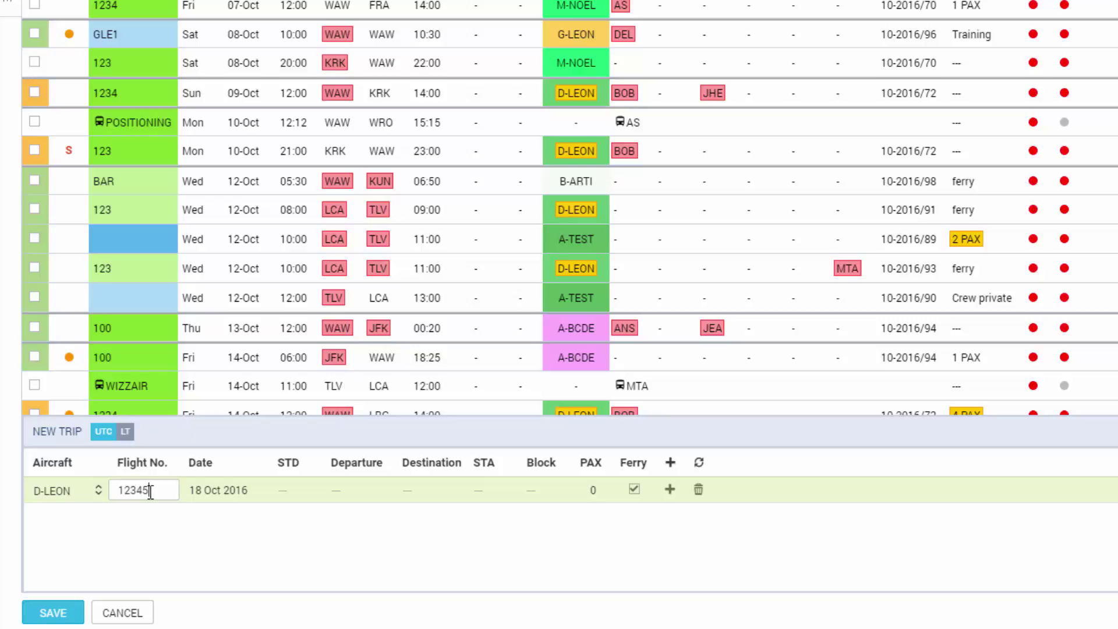
left_click(213, 521)
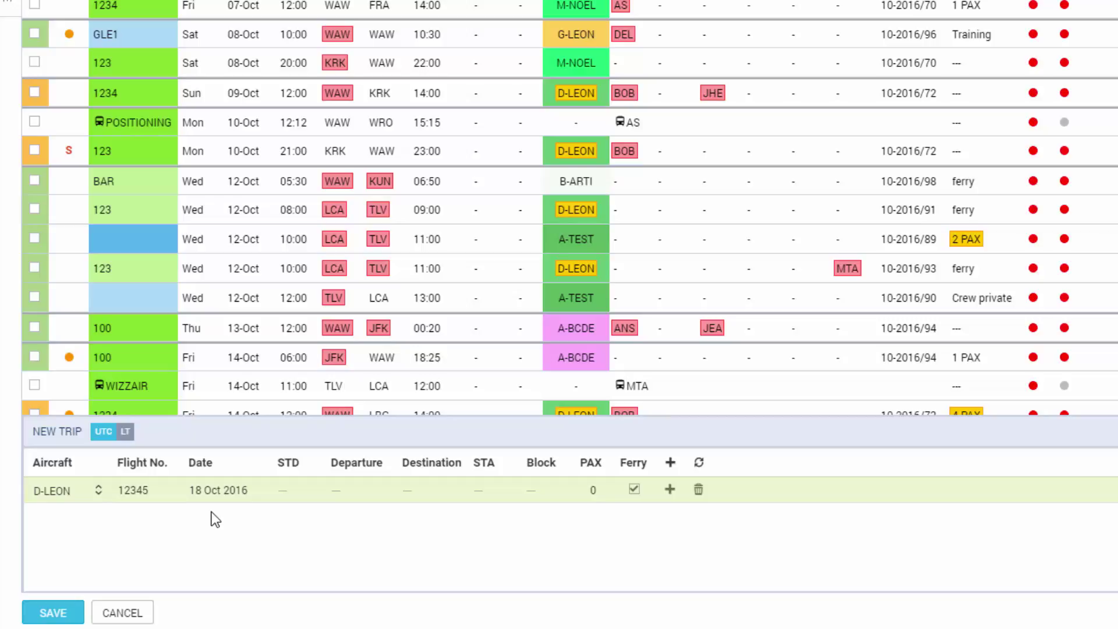
Step: Set the trip date to 19 Oct 2016, STD 10:00, and enter departure LHR
left_click(225, 490)
left_click(205, 421)
left_click(298, 493)
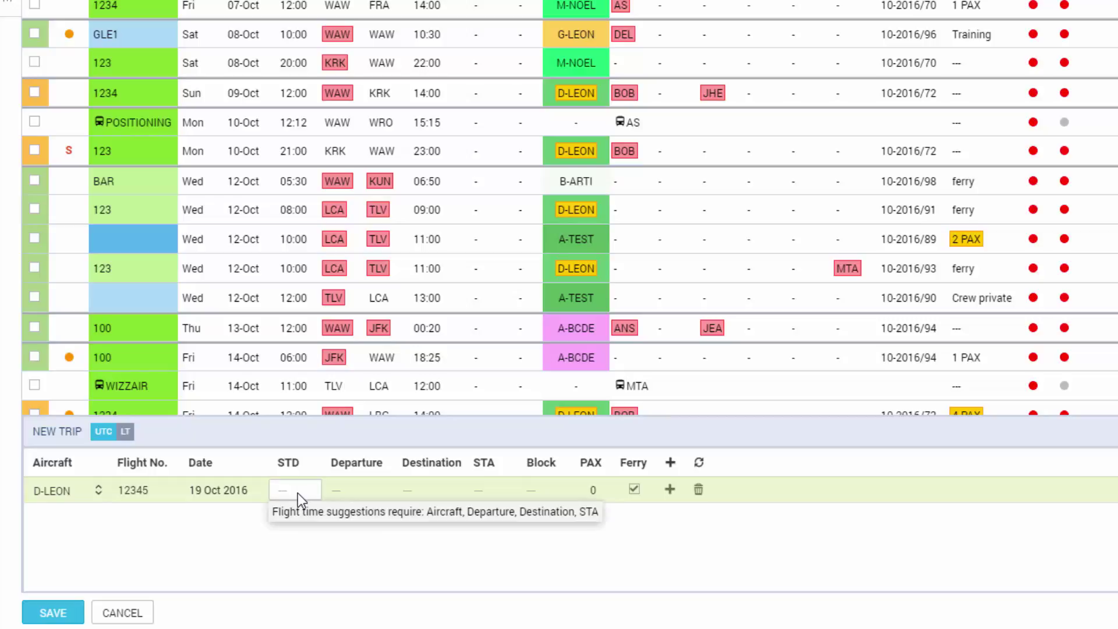
left_click(355, 489)
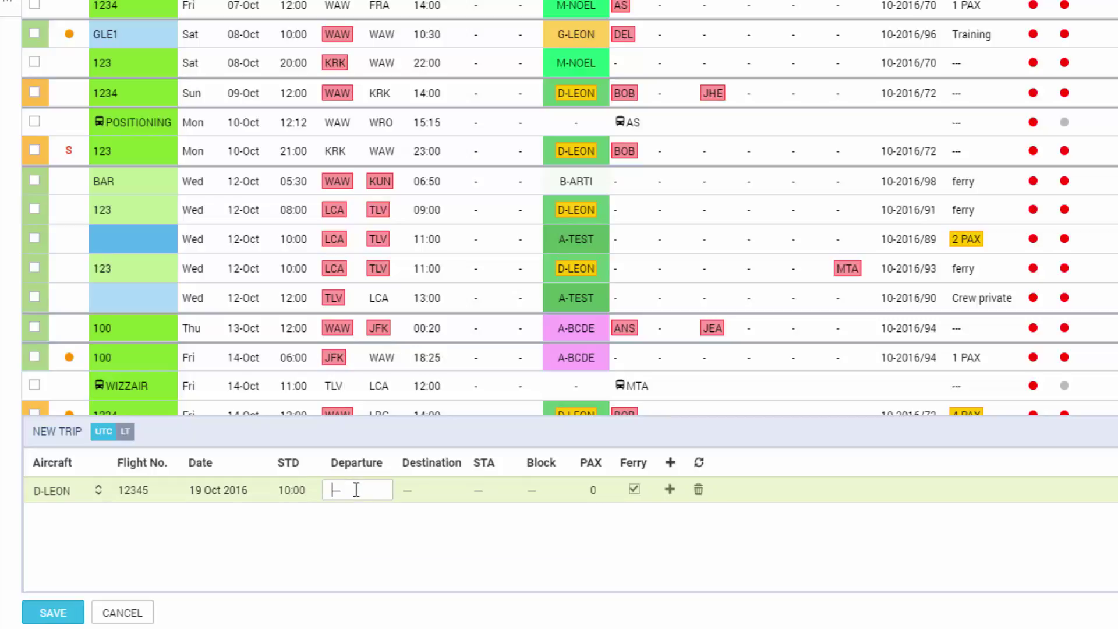
type("LH")
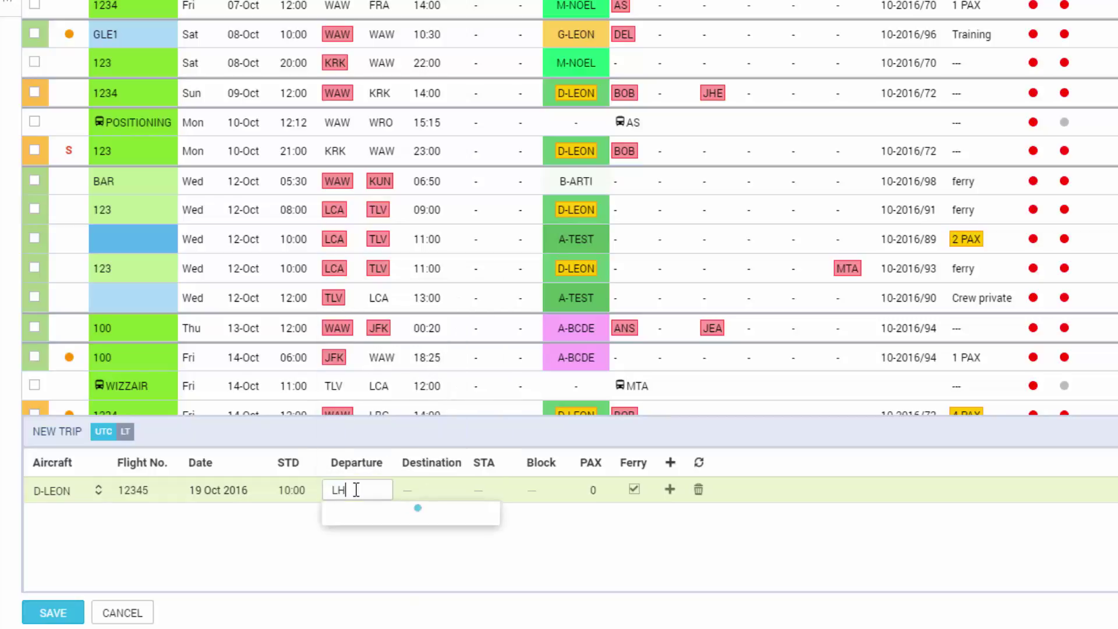
type("R")
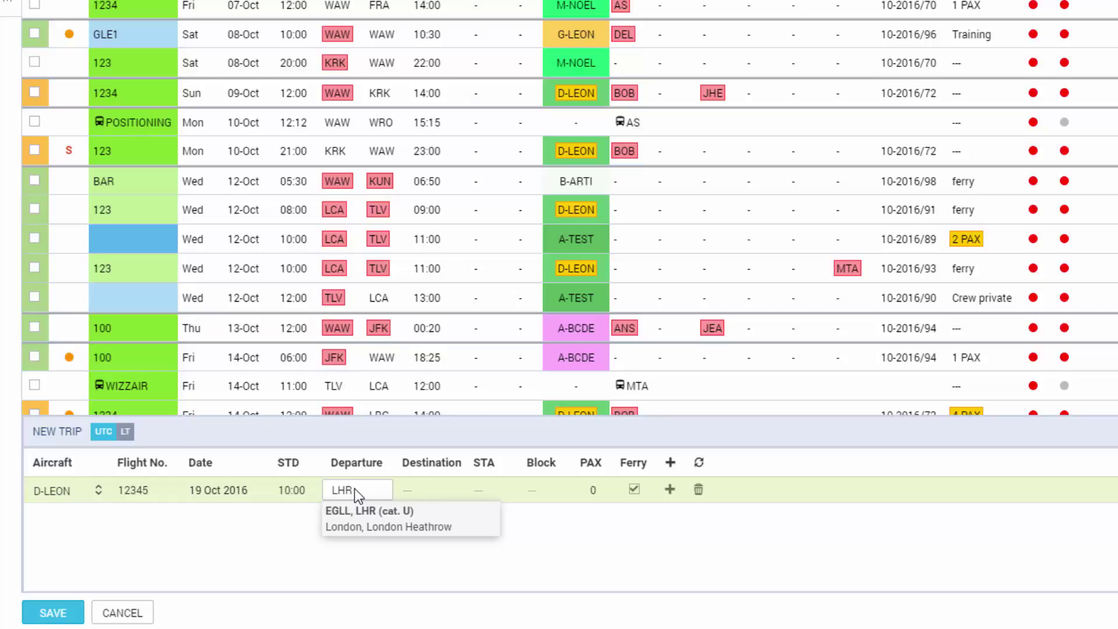
Step: Route the leg from London Heathrow to SXF, arriving 11:50 as calculated with winds
left_click(366, 526)
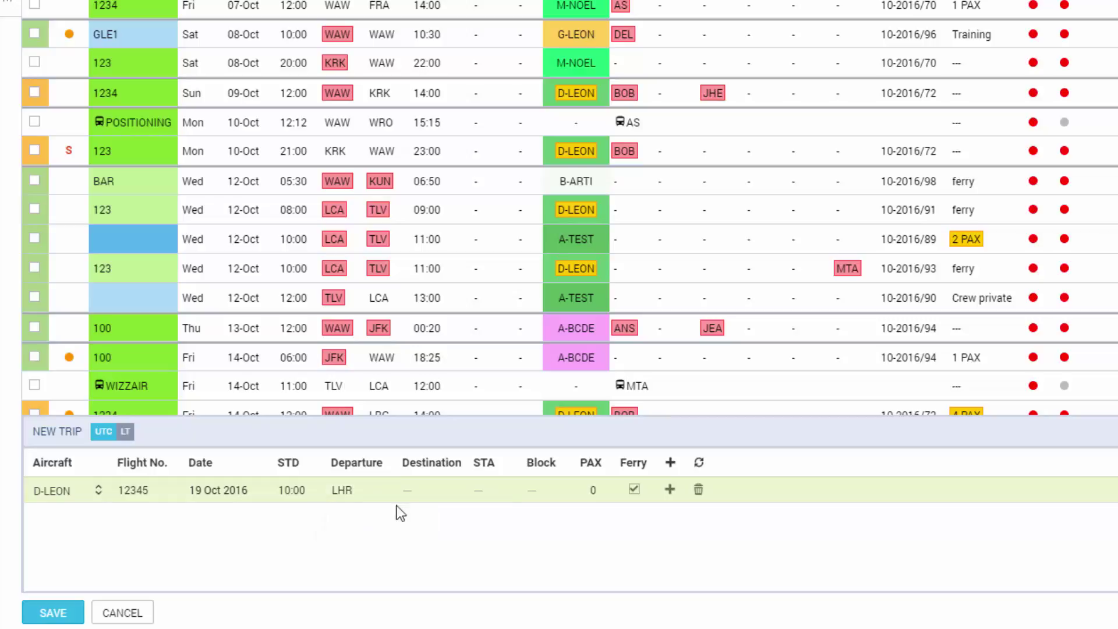
left_click(426, 489)
type("SXF")
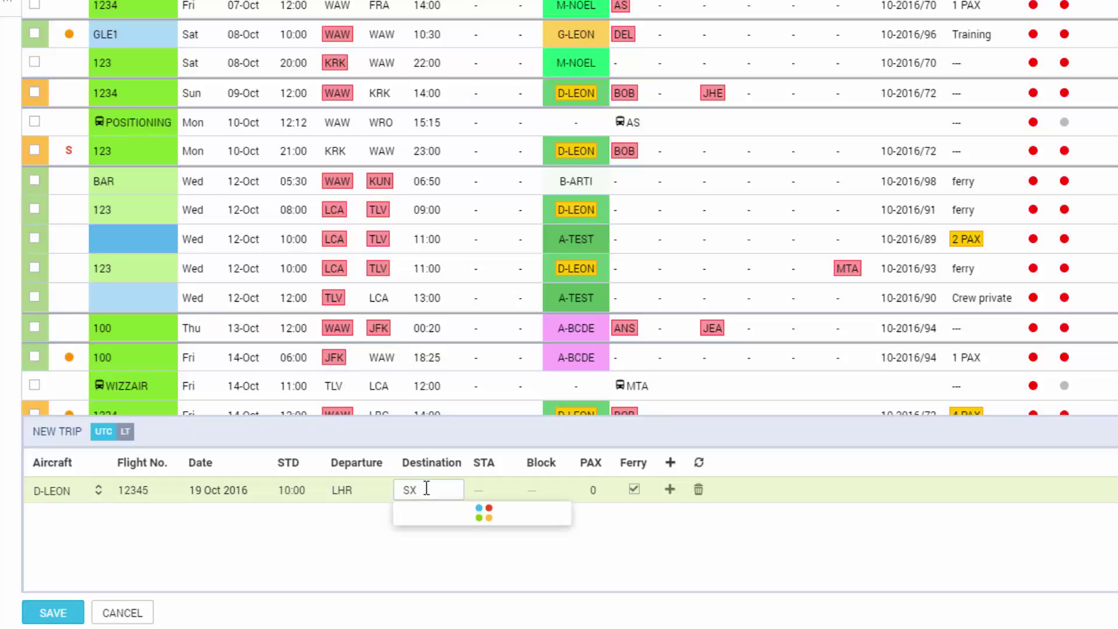
left_click(440, 524)
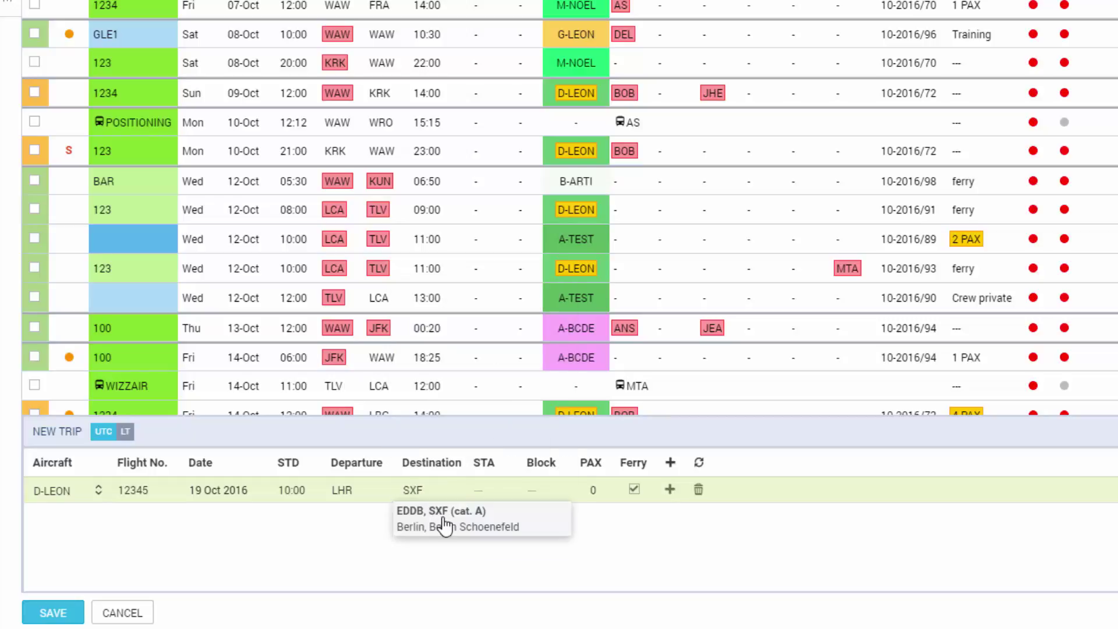
left_click(488, 488)
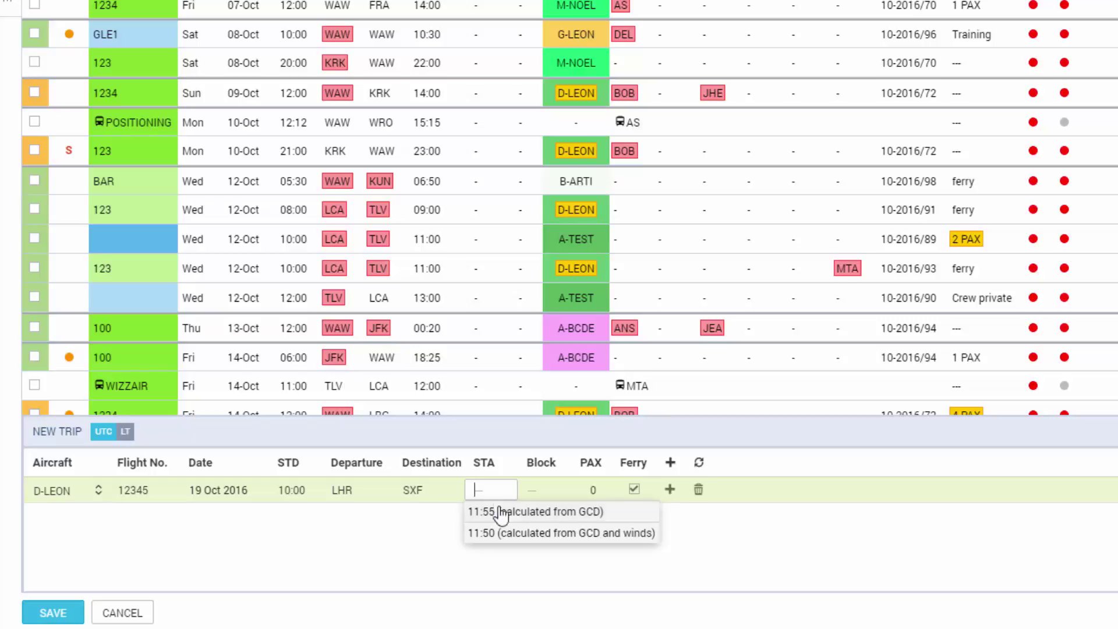
left_click(518, 533)
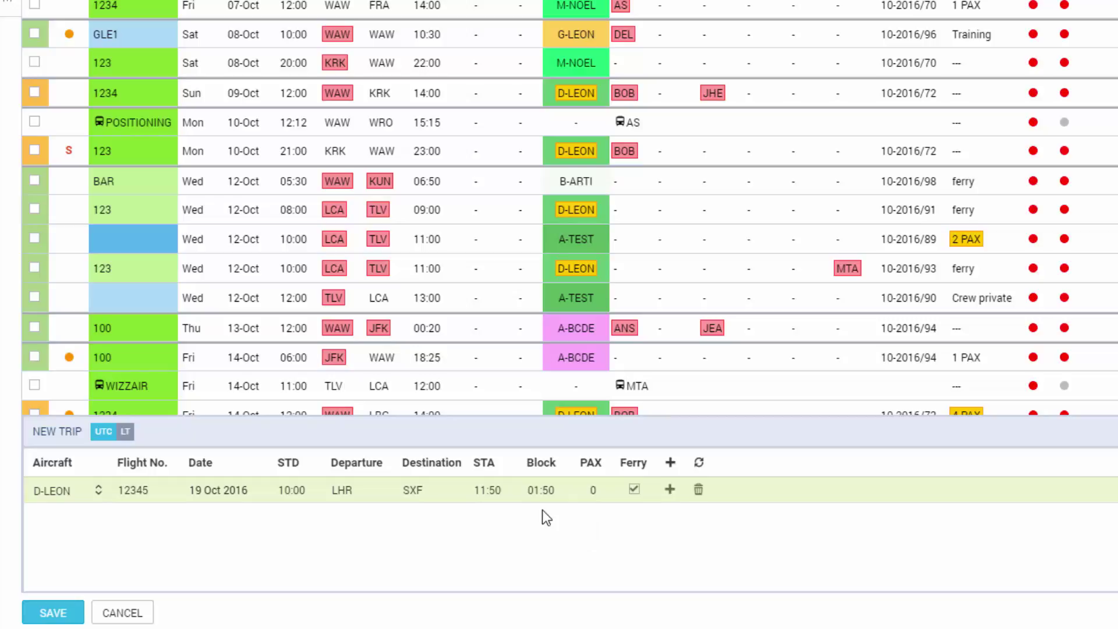
Step: Set passengers to 0, mark the leg as ferry, and remove the added second leg 12346
left_click(603, 485)
left_click(603, 493)
left_click(639, 490)
left_click(668, 491)
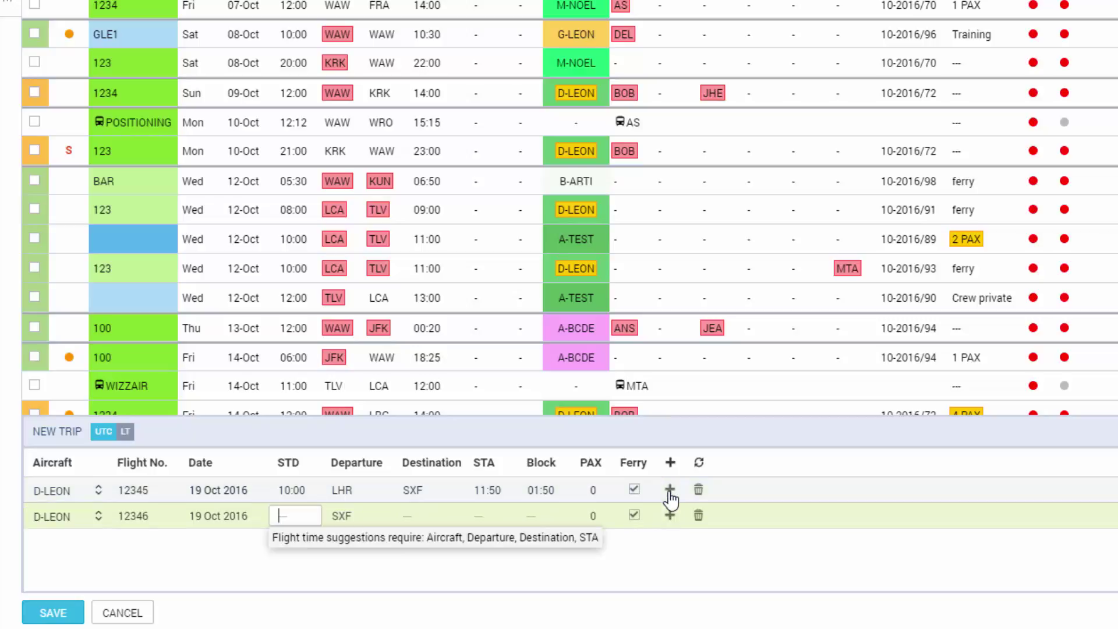
left_click(697, 516)
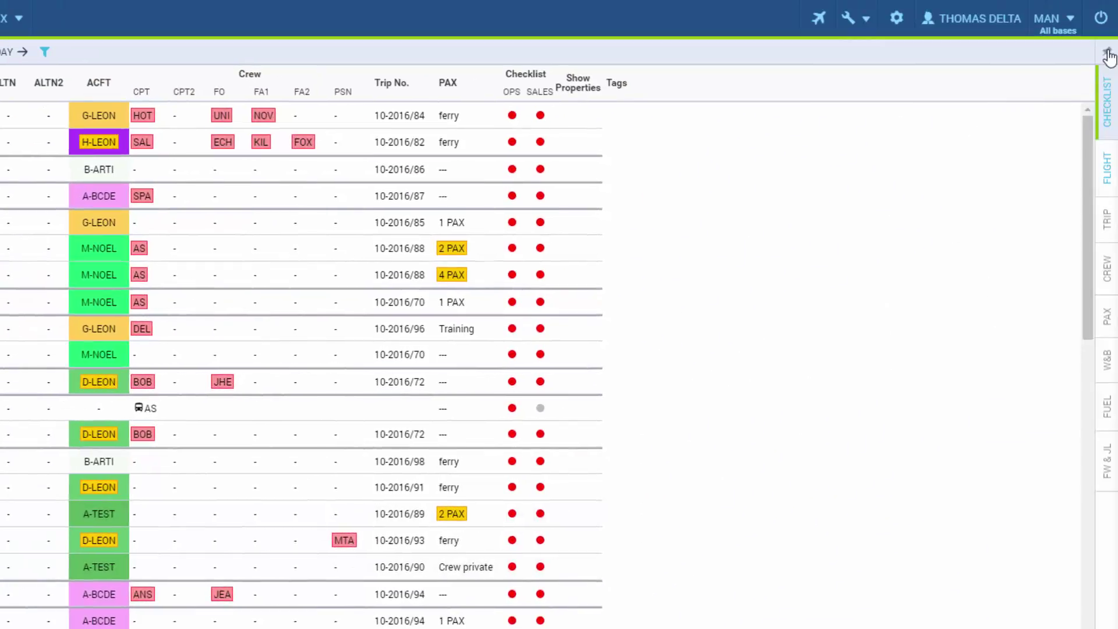
Step: Open the Checklist sidebar for flight 12345 D-LEON LHR–SXF
left_click(1107, 52)
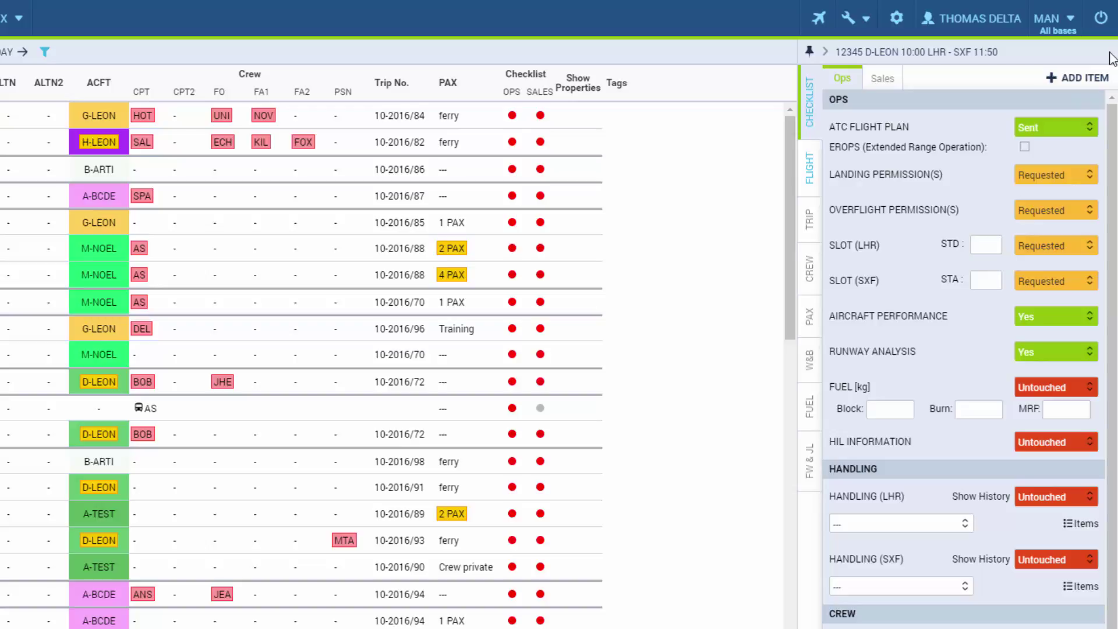
Step: In the flight details for 12345, set distance to 0, keeping ICAO type S and AOC Default
left_click(814, 176)
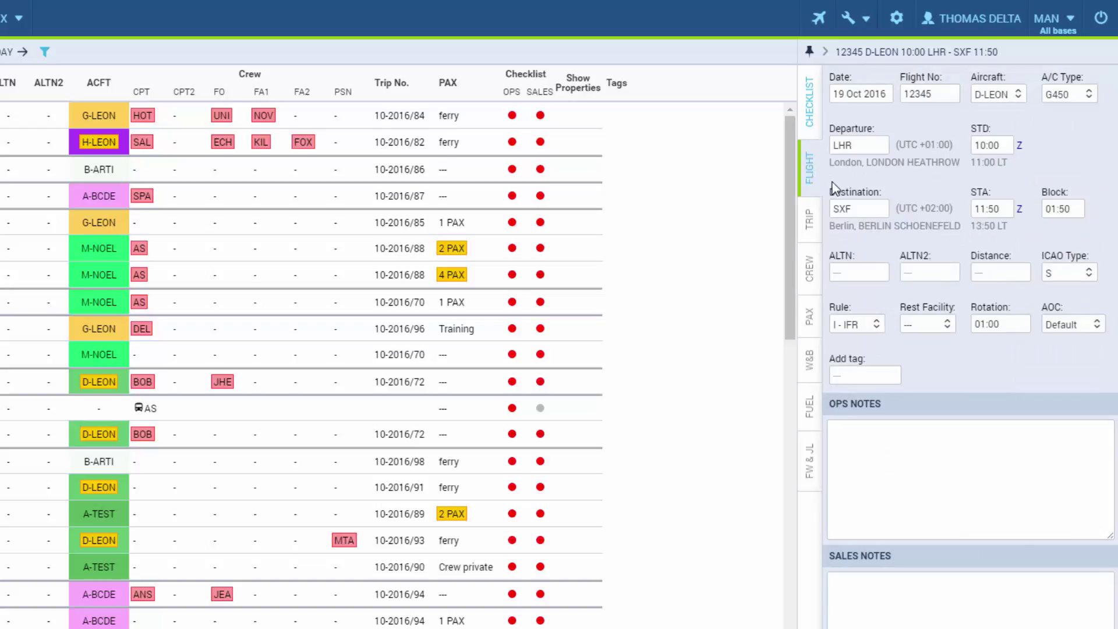
left_click(860, 271)
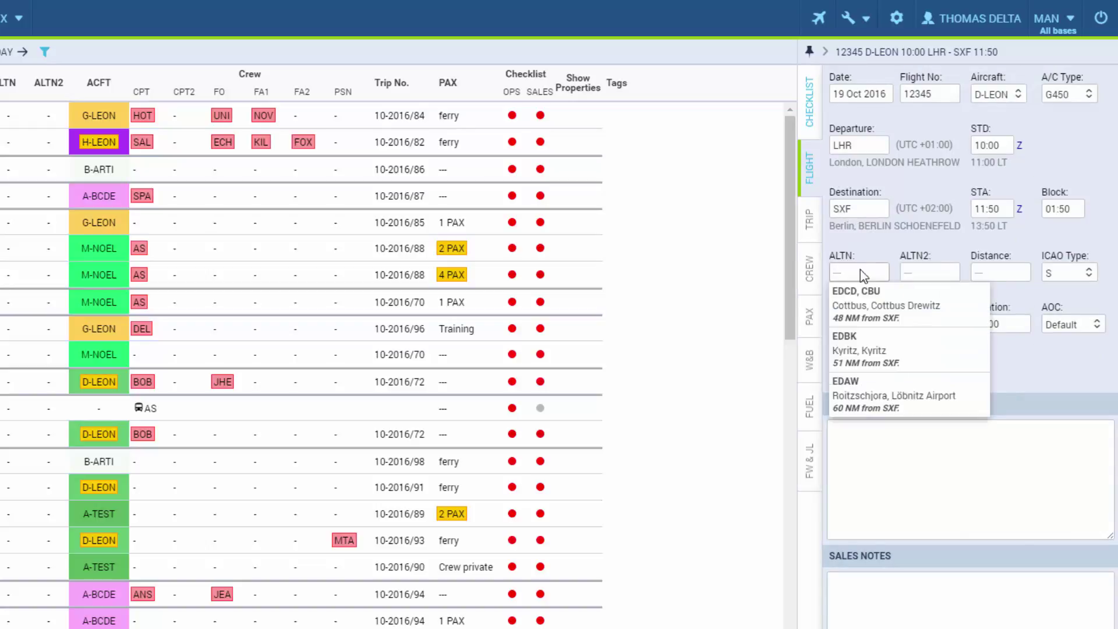
key("Escape")
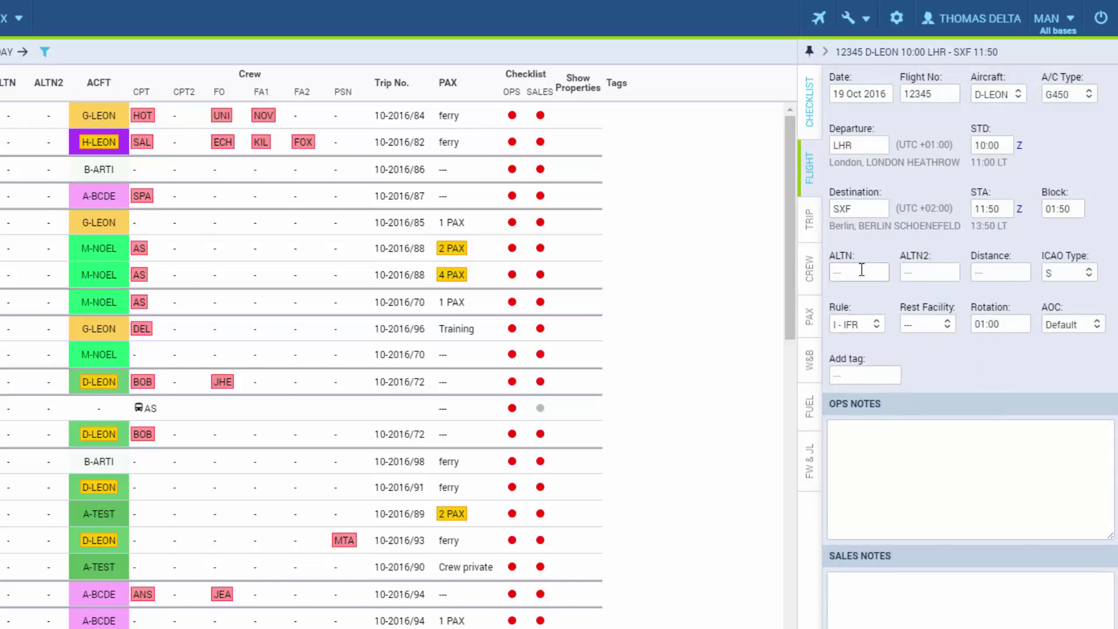
left_click(1011, 274)
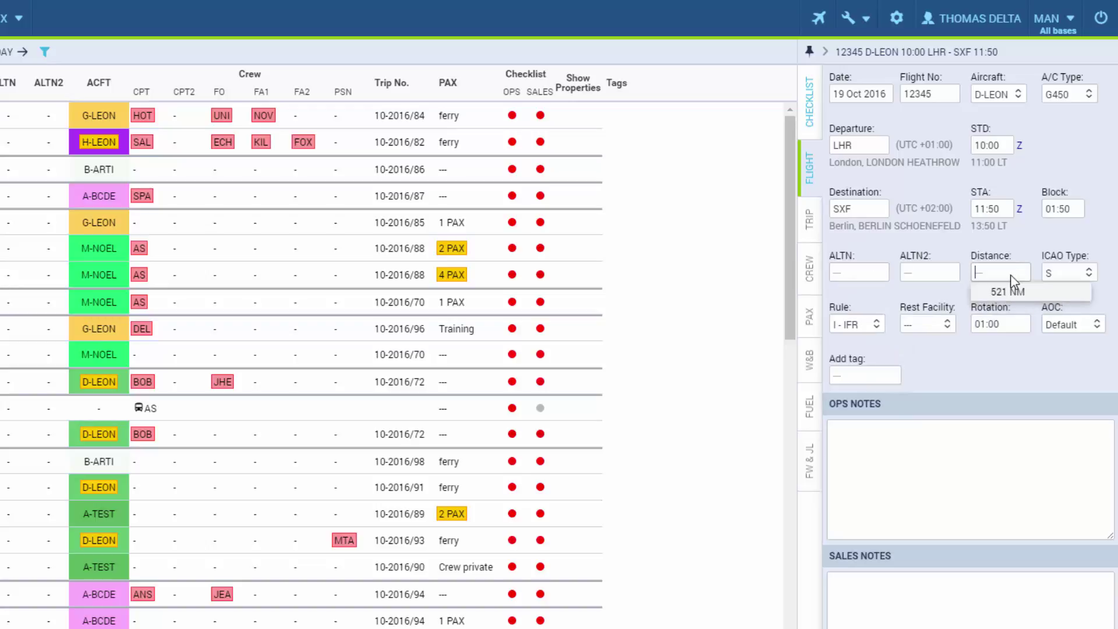
left_click(1086, 274)
left_click(1088, 275)
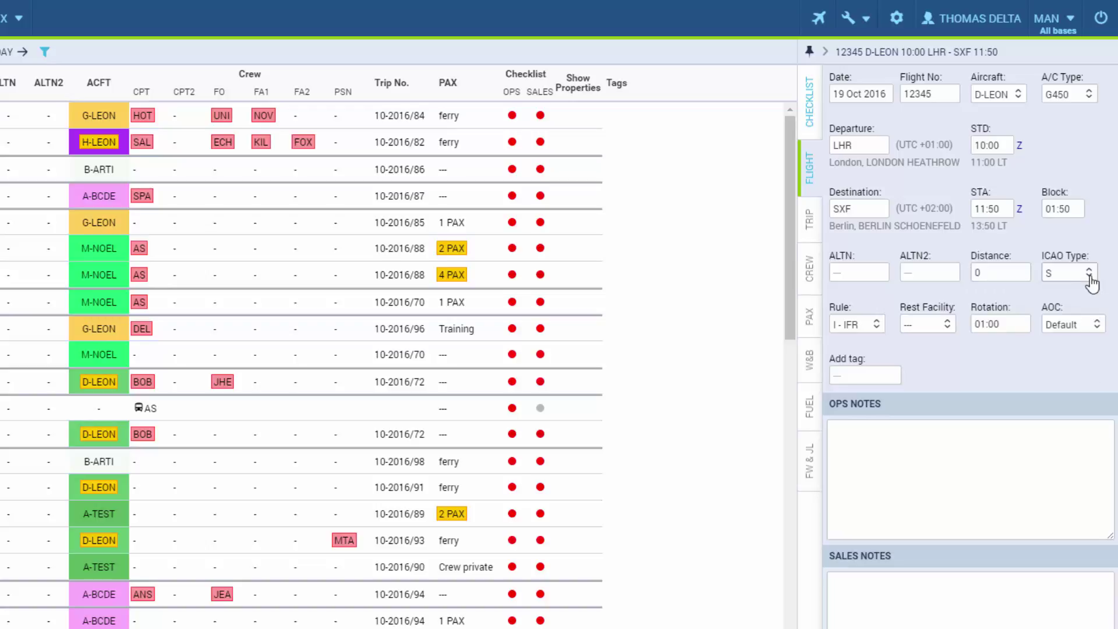
left_click(1098, 329)
left_click(1098, 330)
Step: Review the trip details, keeping type Commercial and status Confirmed, and check the tools menu
left_click(808, 226)
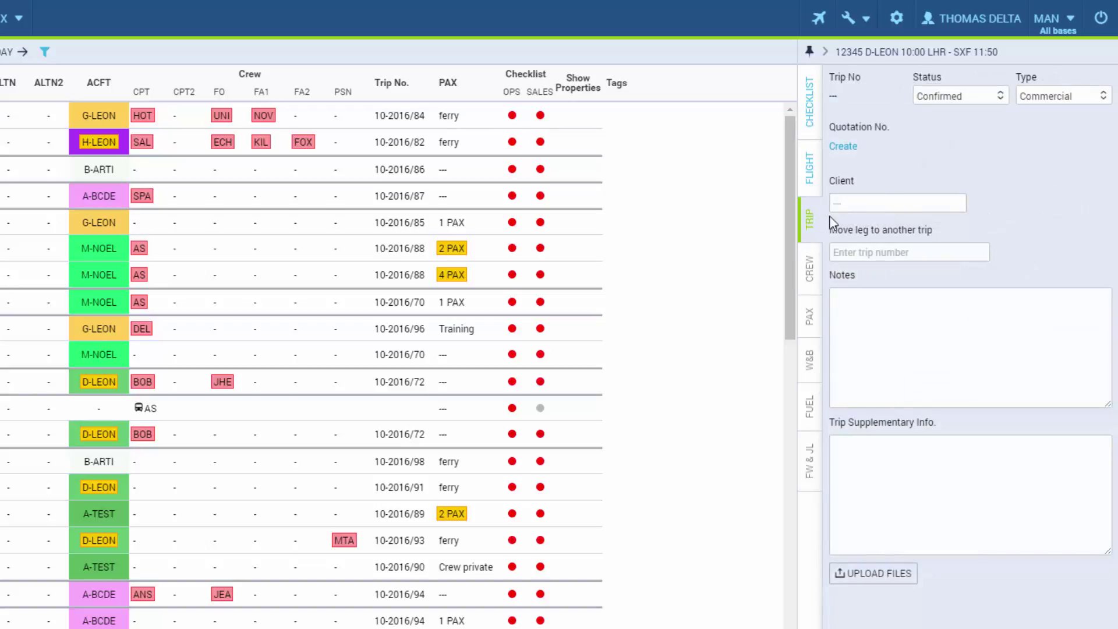
left_click(1104, 99)
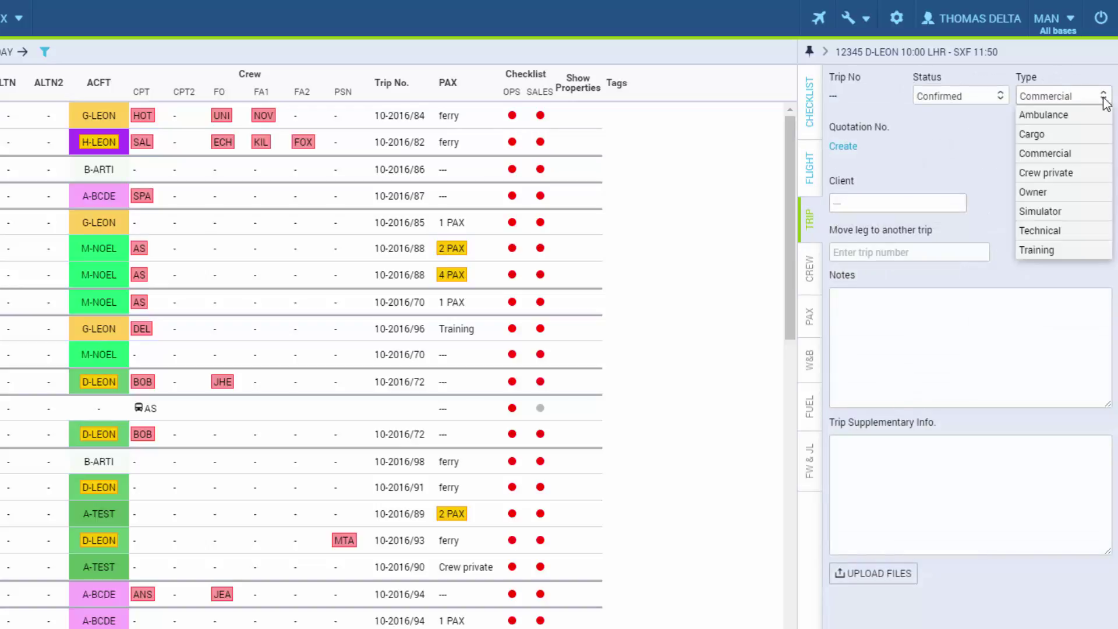
left_click(1104, 97)
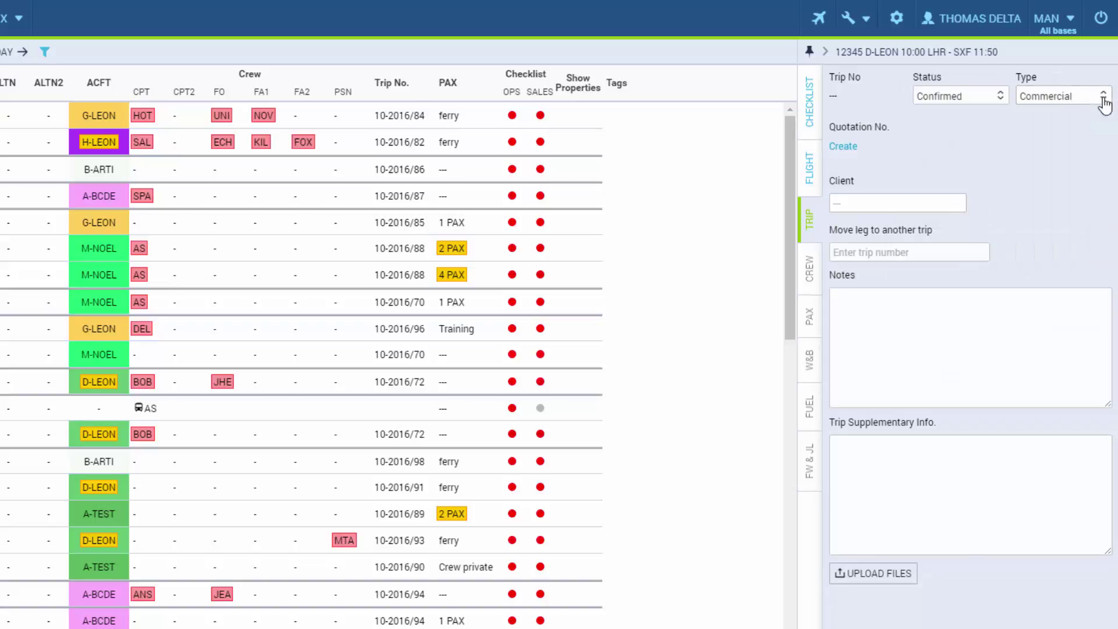
left_click(998, 99)
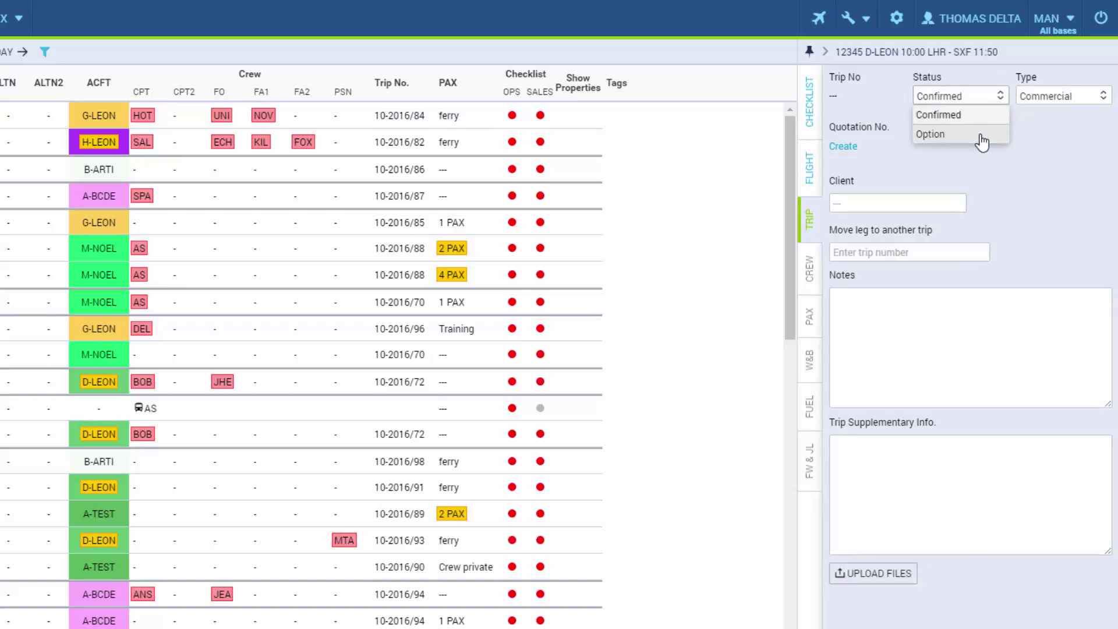
left_click(974, 170)
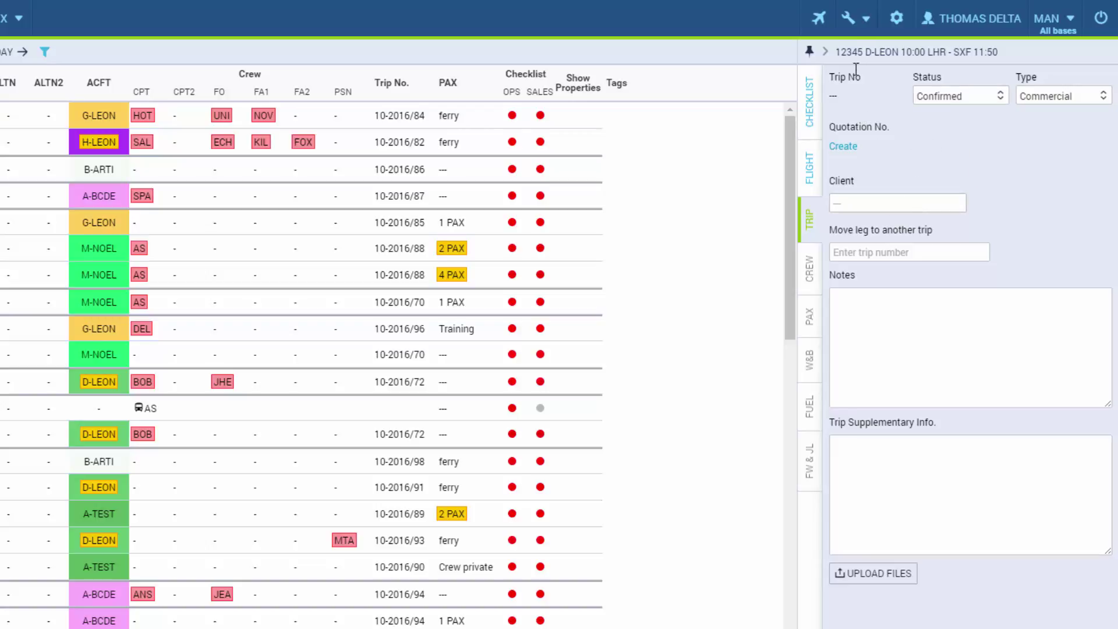
left_click(860, 18)
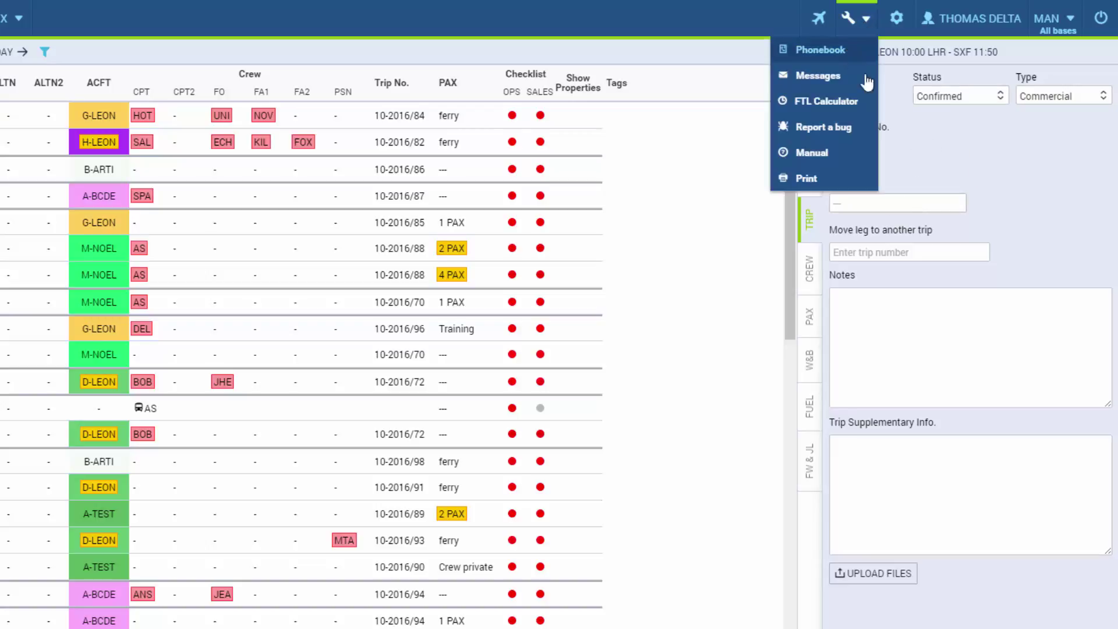
left_click(917, 156)
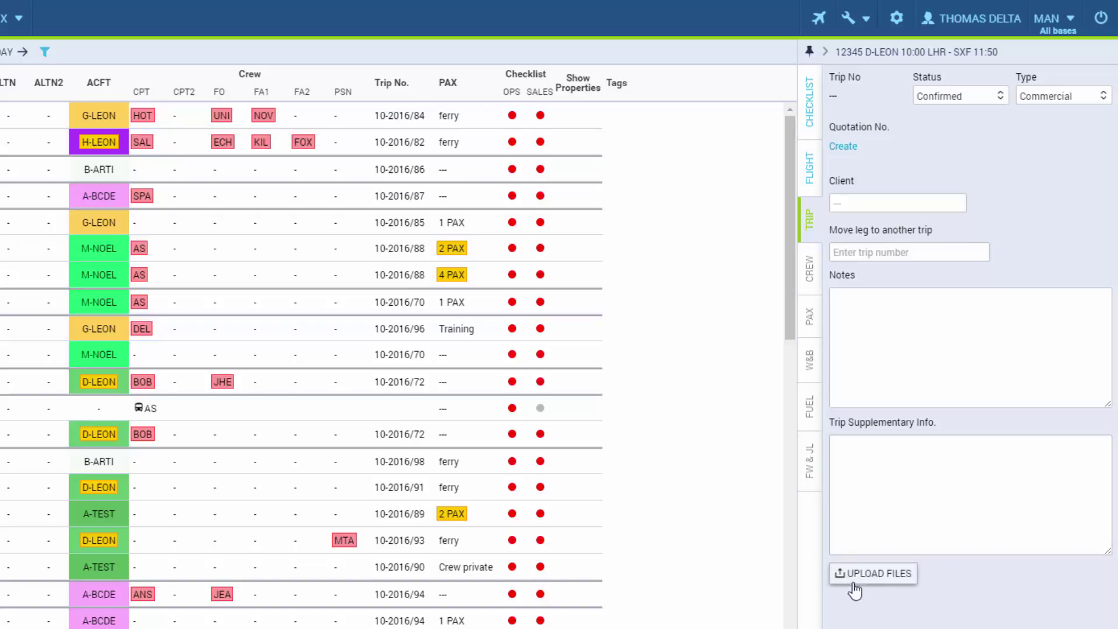
Step: Open the flight's passenger list and raise the passenger count to 3
left_click(810, 278)
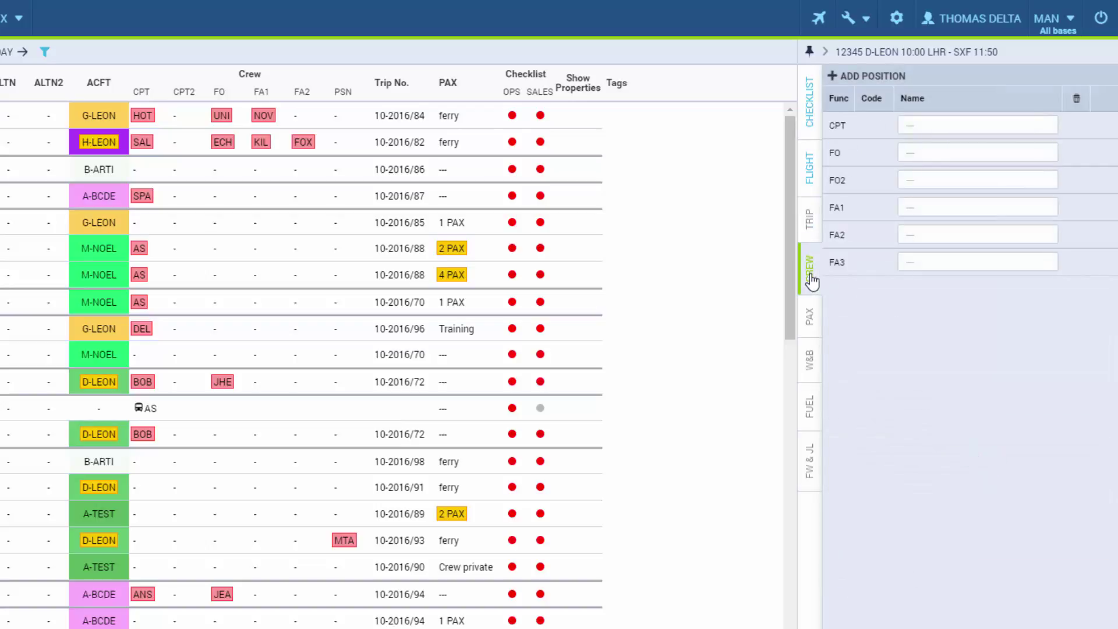
left_click(813, 319)
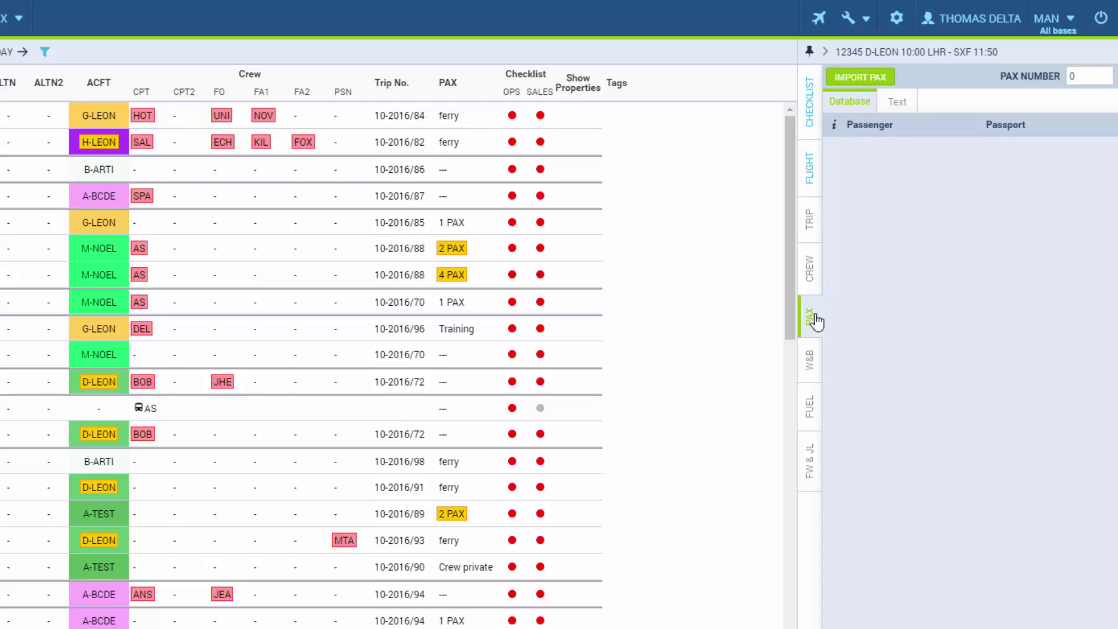
left_click(1103, 74)
left_click(1104, 74)
left_click(1104, 73)
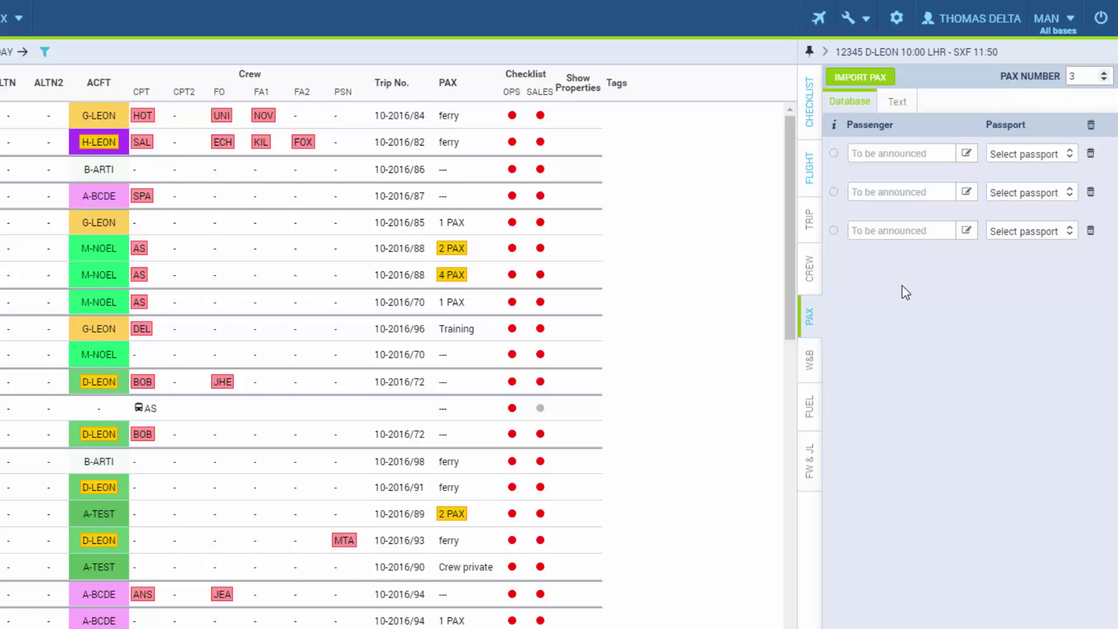
Step: Assign the suggested passenger to the first seat, keeping their current passport
left_click(892, 153)
type("a")
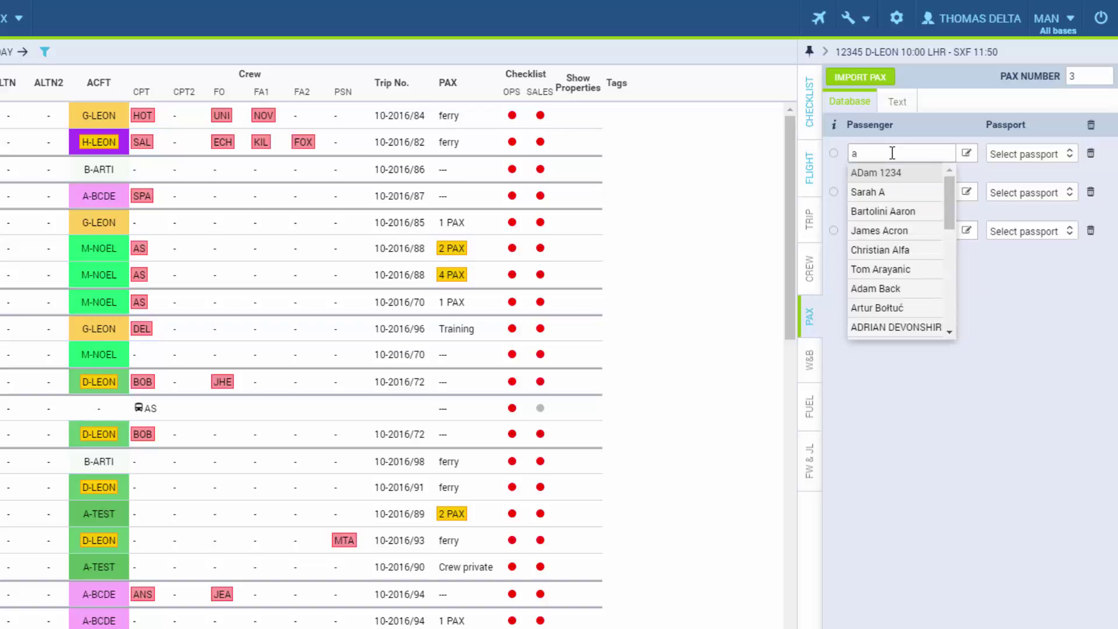
left_click(896, 211)
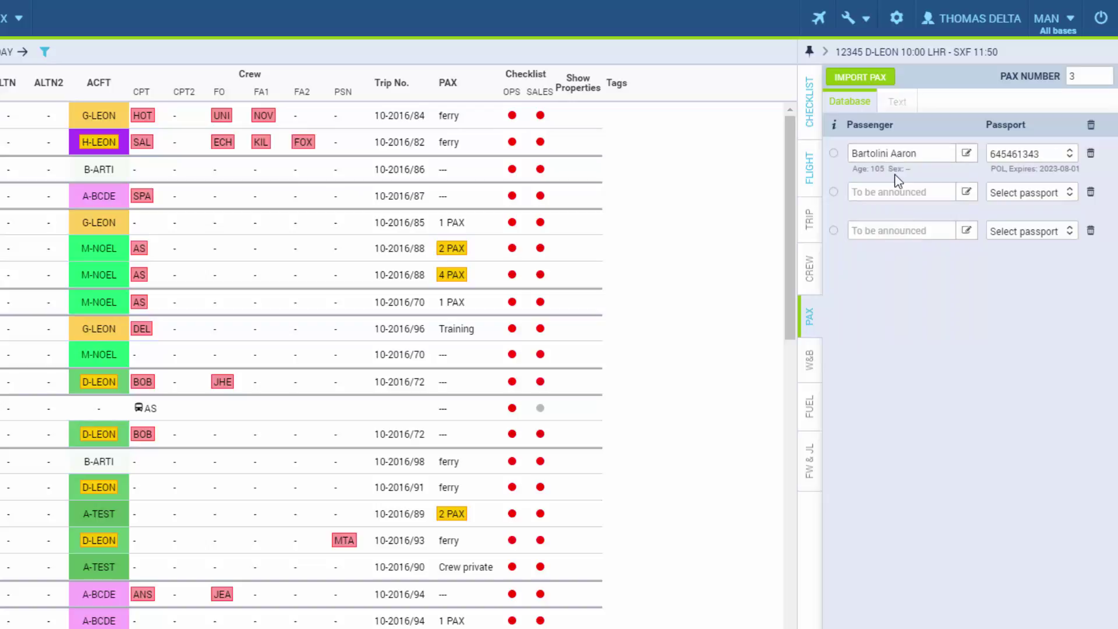
left_click(1070, 155)
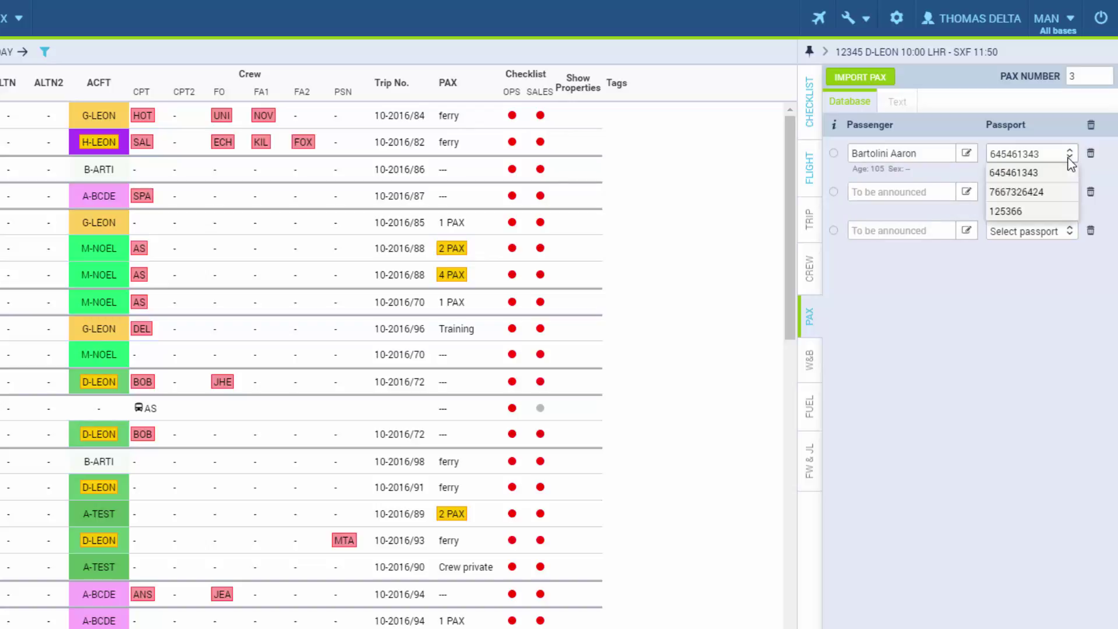
left_click(1069, 172)
Step: Assign a second passenger with their other passport, and delete the unused third passenger row
left_click(924, 187)
type("m")
left_click(923, 228)
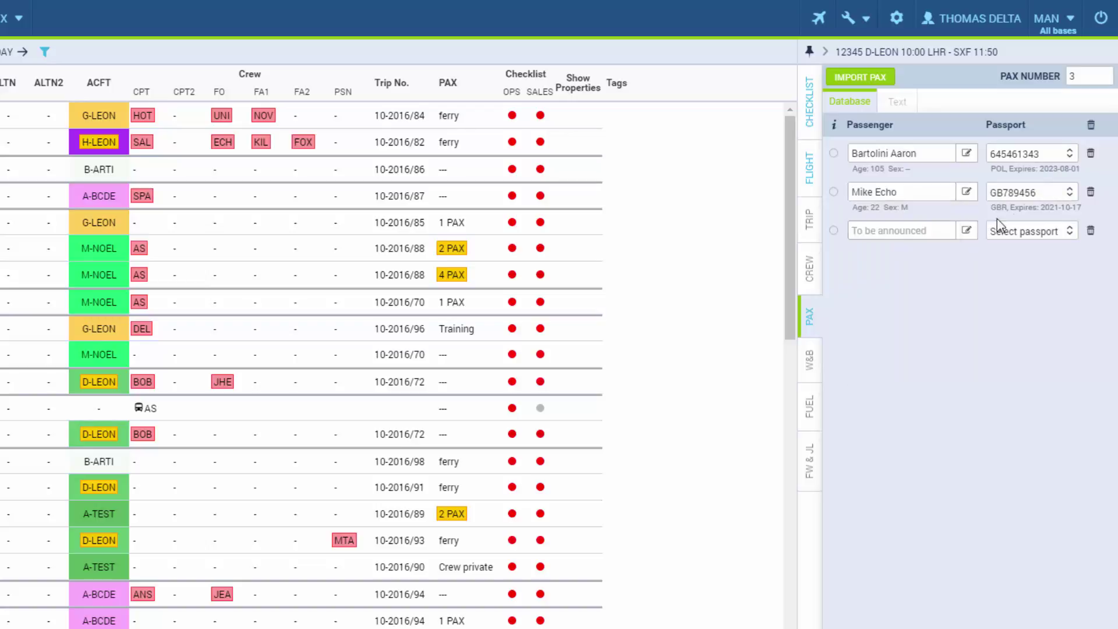
left_click(1069, 193)
left_click(1063, 230)
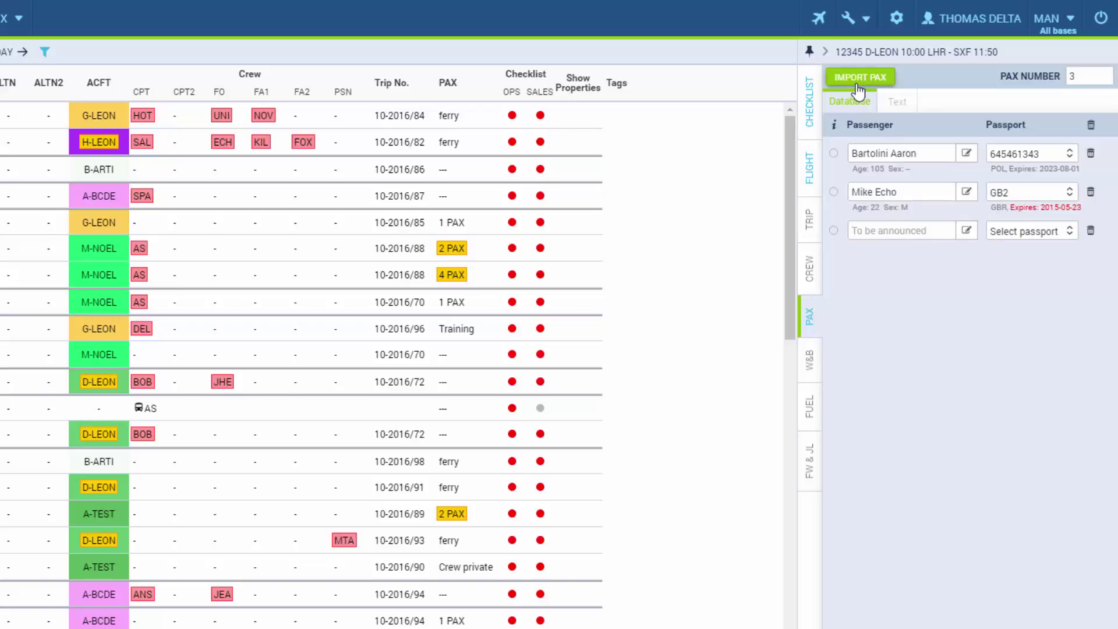
left_click(1090, 231)
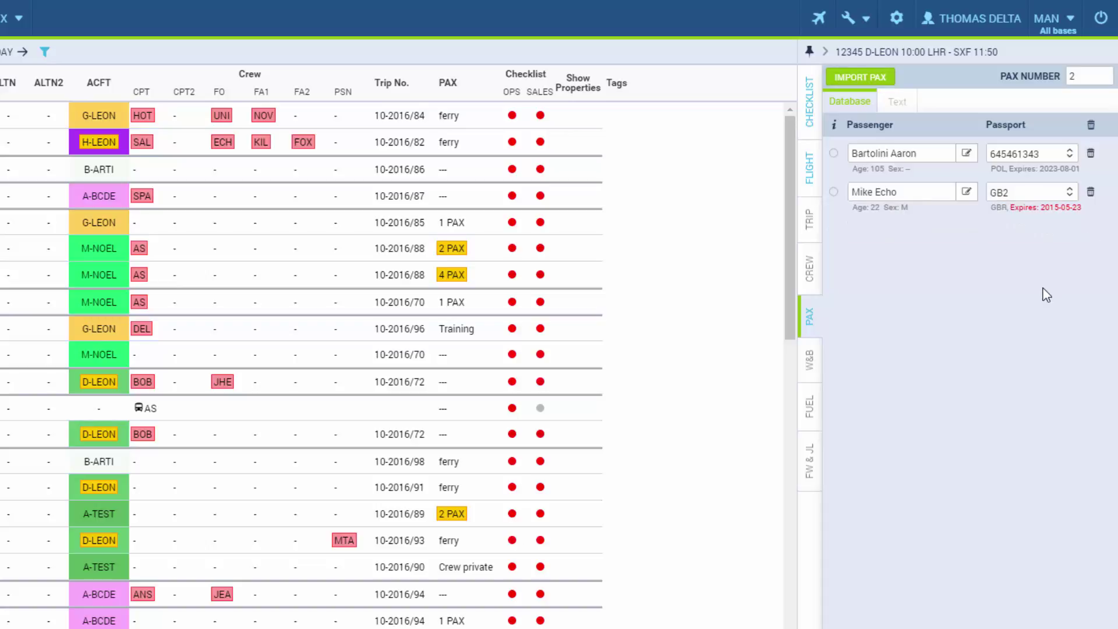
Step: Add a new empty fuel supplier entry for London (LHR) in the FUEL tab
left_click(811, 407)
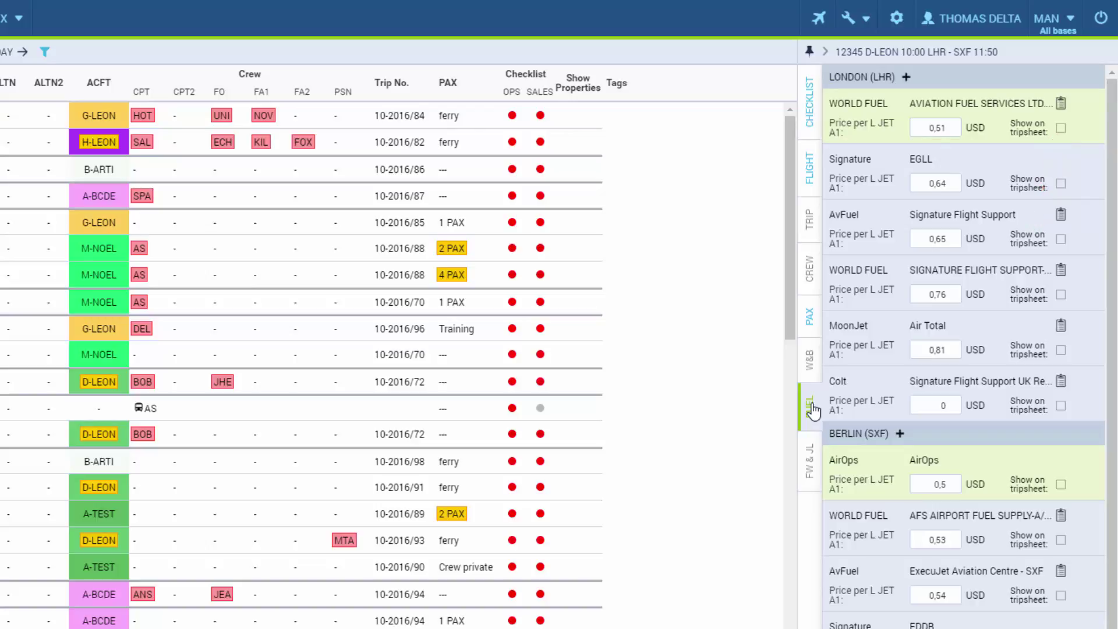
left_click(907, 78)
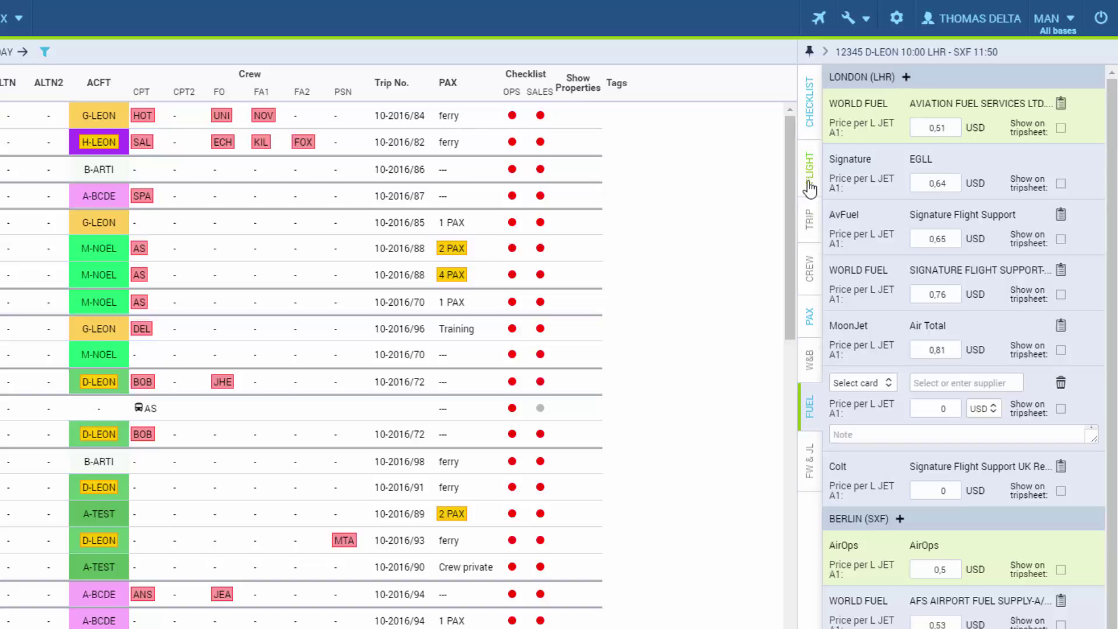
Step: Open the journey log for 12345 showing 19 Oct 2016, LHR–SXF, 2 PAX
left_click(812, 472)
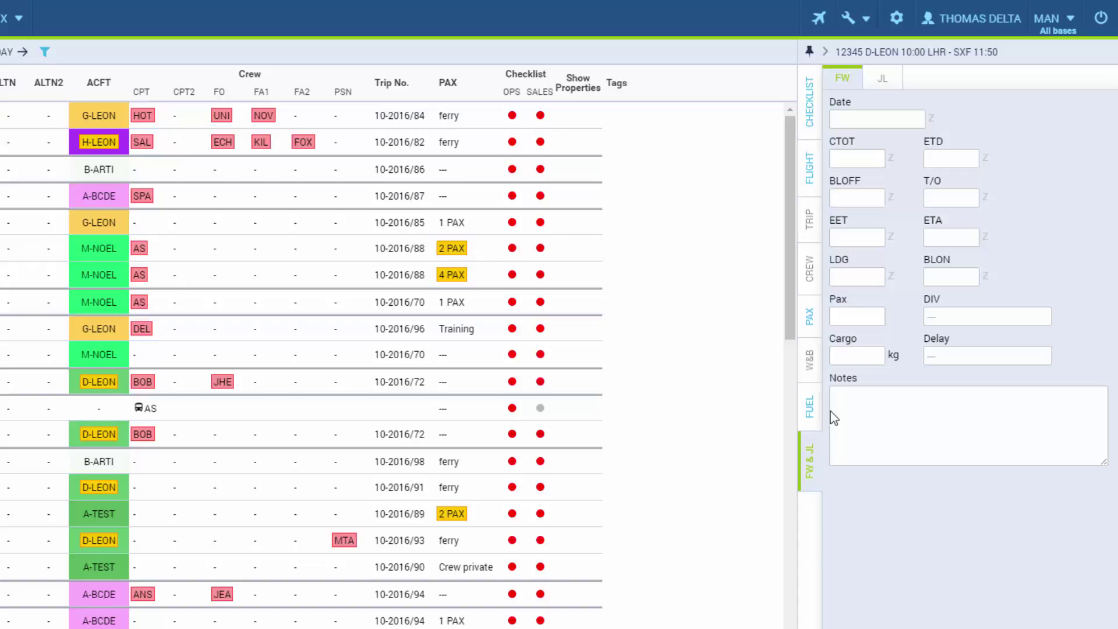
left_click(883, 79)
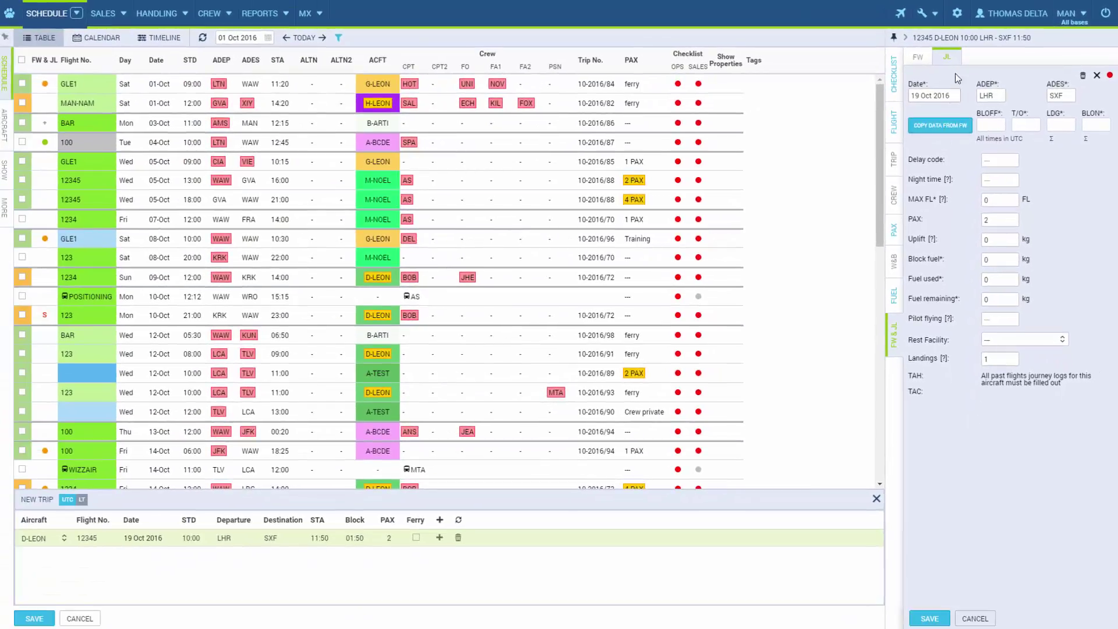
Step: Go to the settings and open the Flight Editing page
left_click(957, 13)
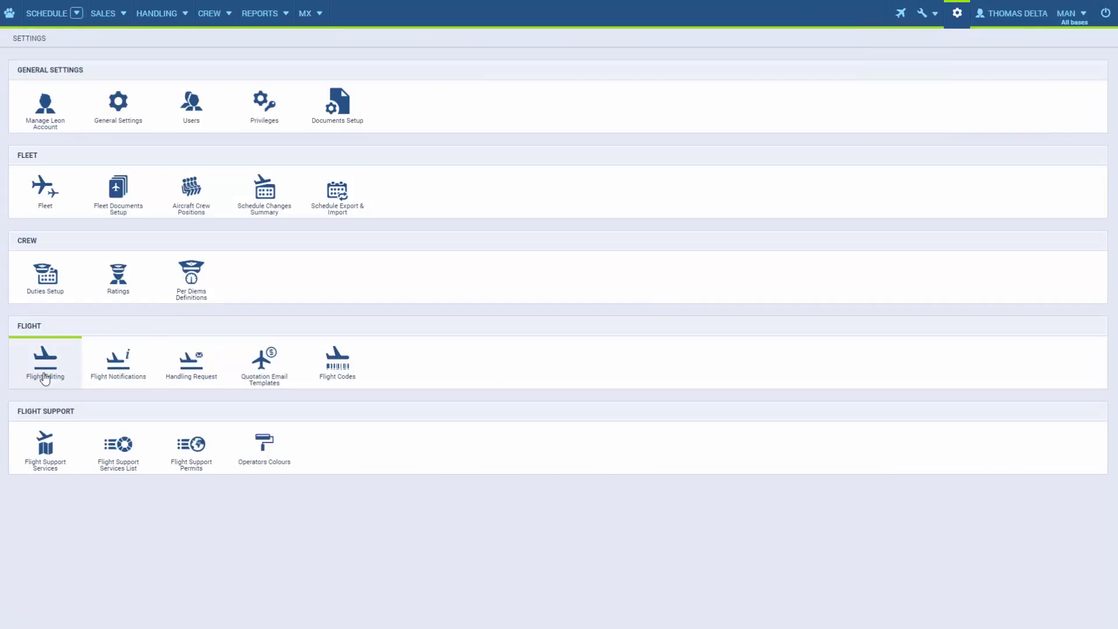
left_click(45, 376)
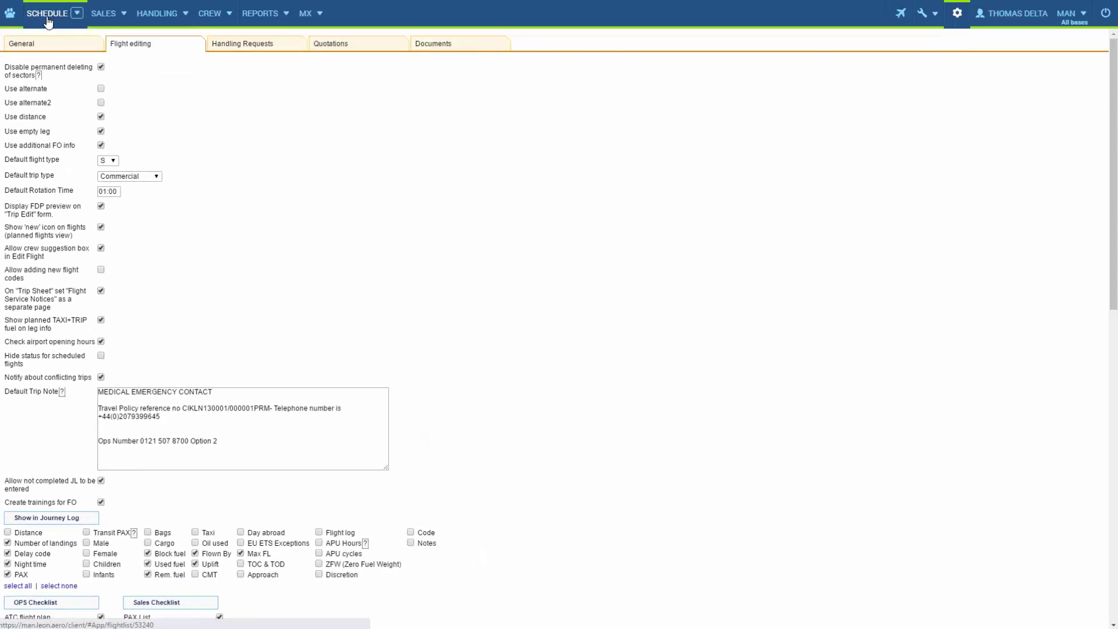
Step: Return to the schedule and open flight 100 A-BCDE LTN–WAW on 04 Oct 2016
left_click(48, 13)
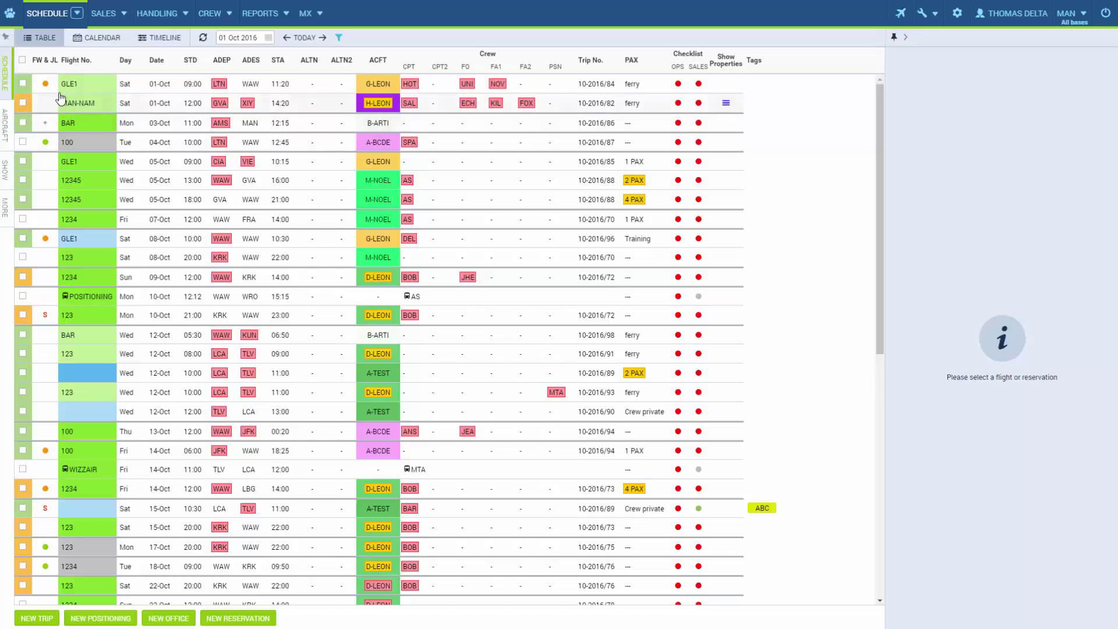
left_click(46, 144)
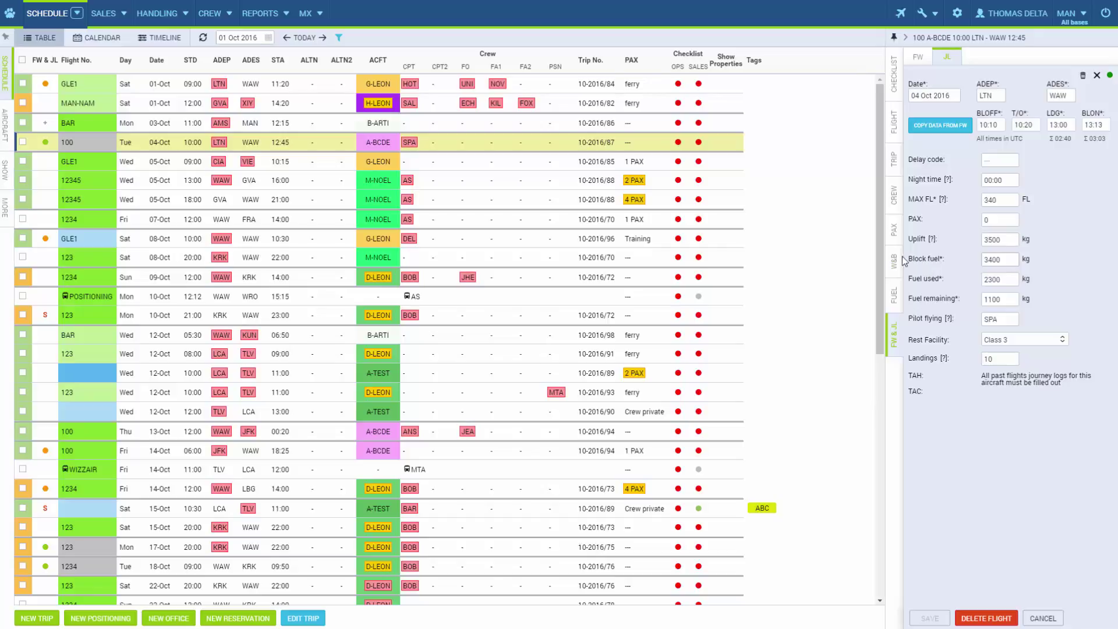
Step: Move trip 12345's GVA–WAW leg departure from 18:00 to 17:00 and save the trip
left_click(327, 179)
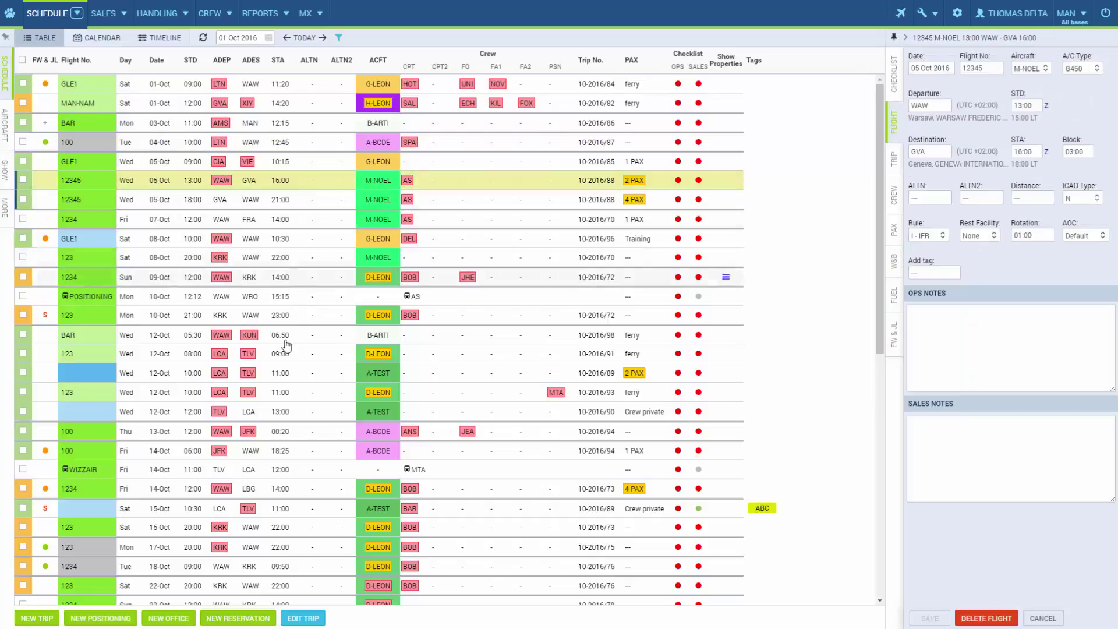
left_click(303, 618)
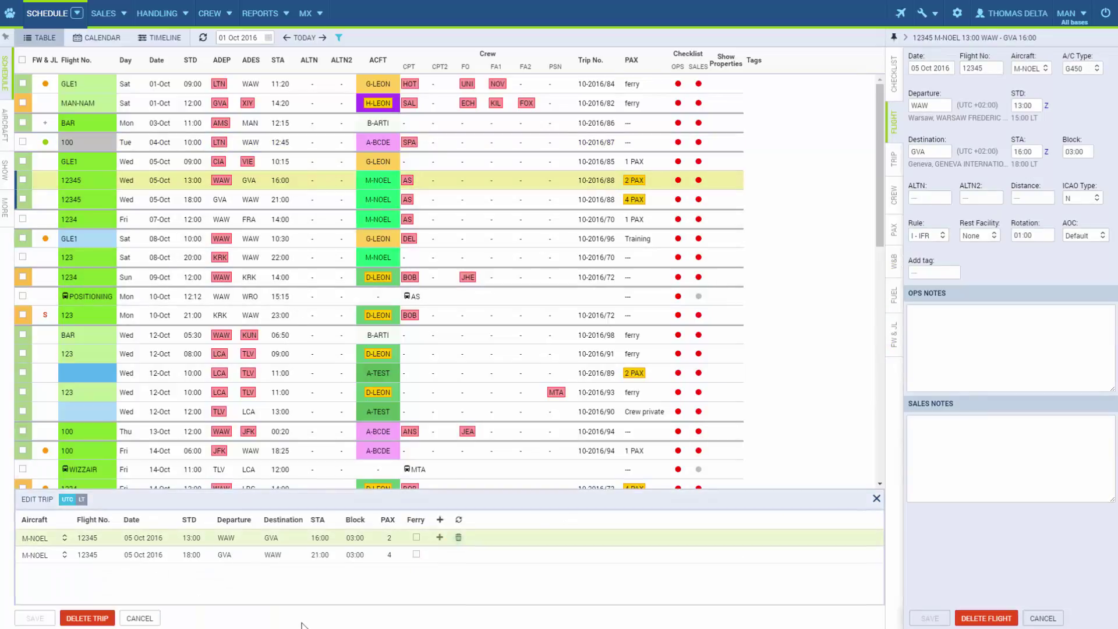
left_click(188, 554)
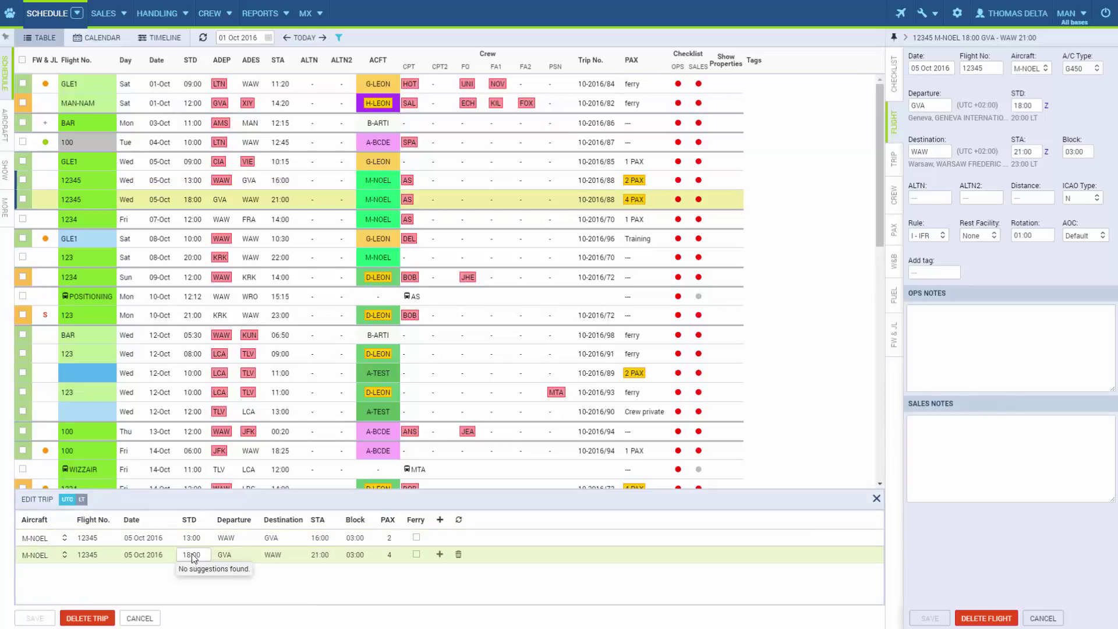
key("BackSpace")
type("7")
key("Return")
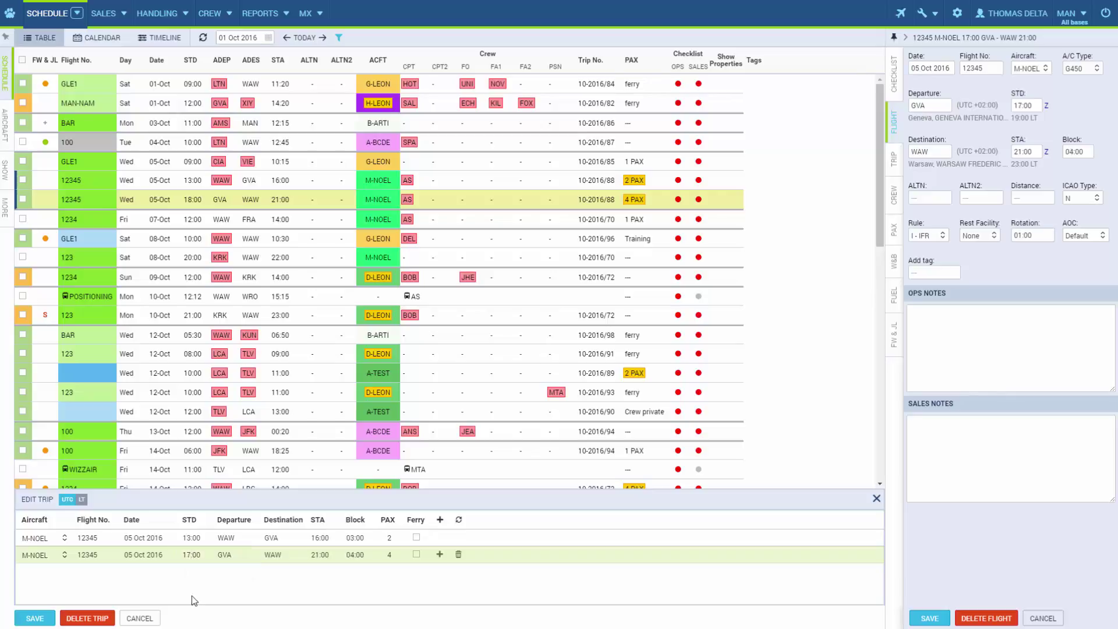
left_click(35, 619)
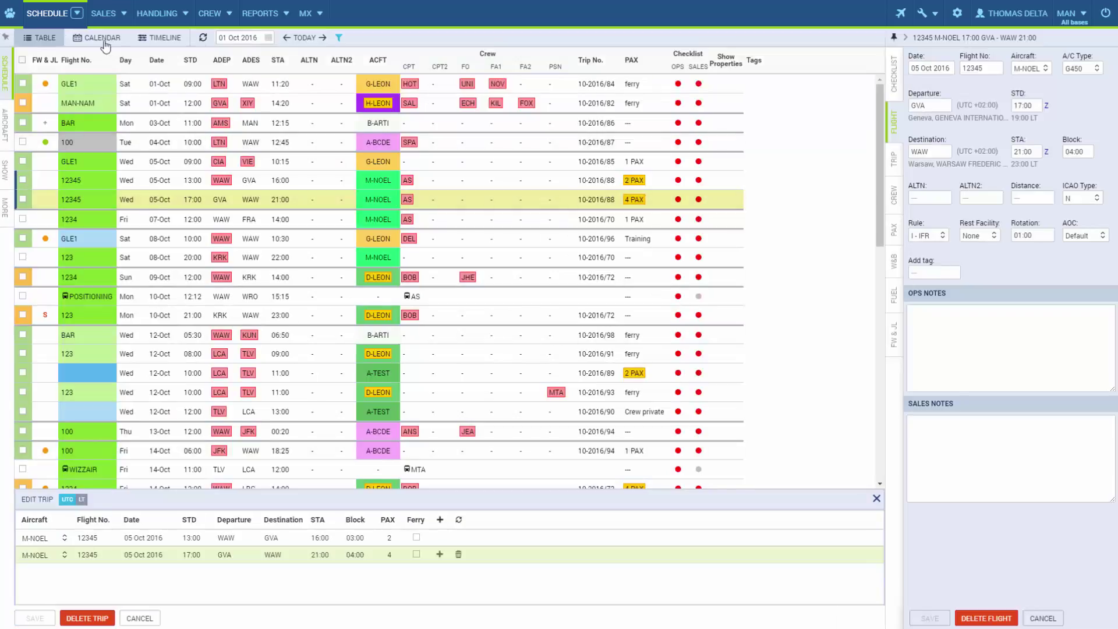
Step: In calendar view, move the 05 Oct LIRA–LOWW flight from G-LEON to H-LEON and save
left_click(103, 40)
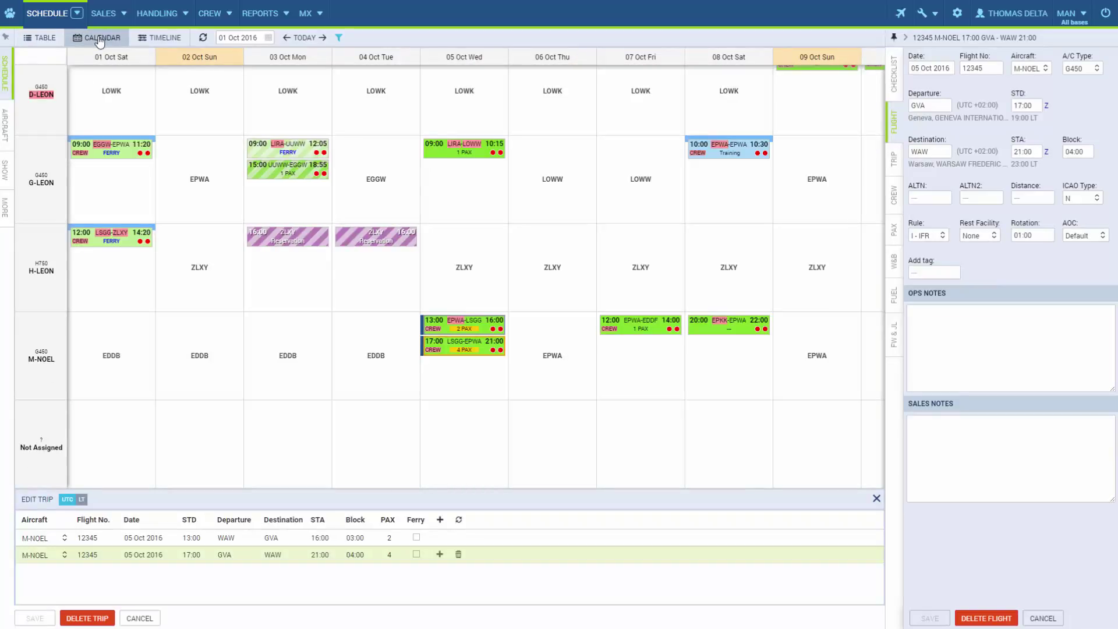
left_click(467, 157)
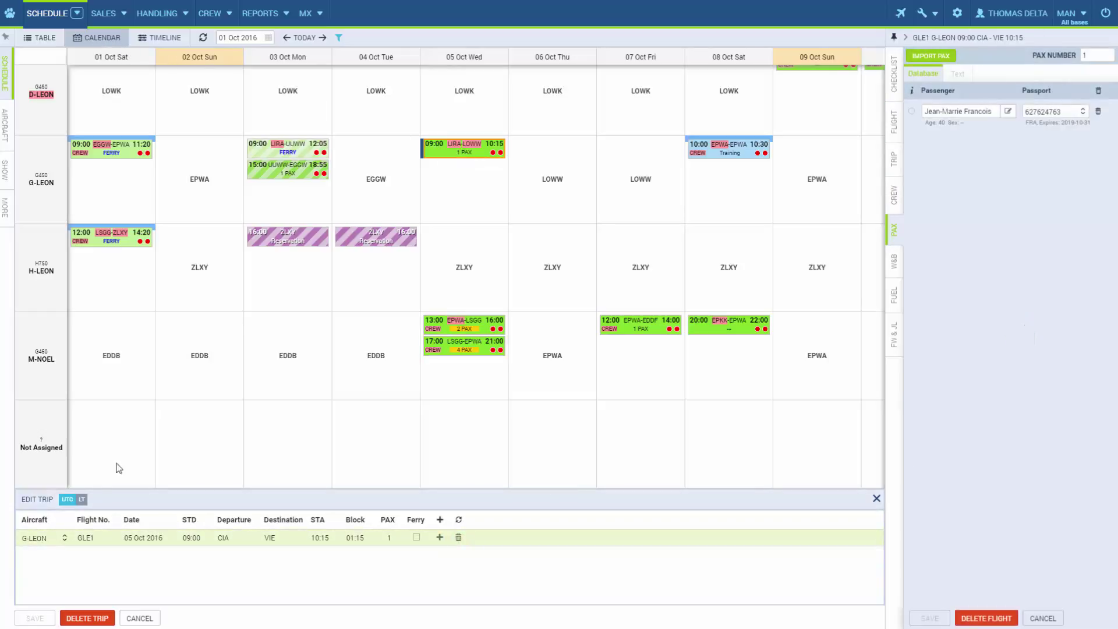
left_click(62, 538)
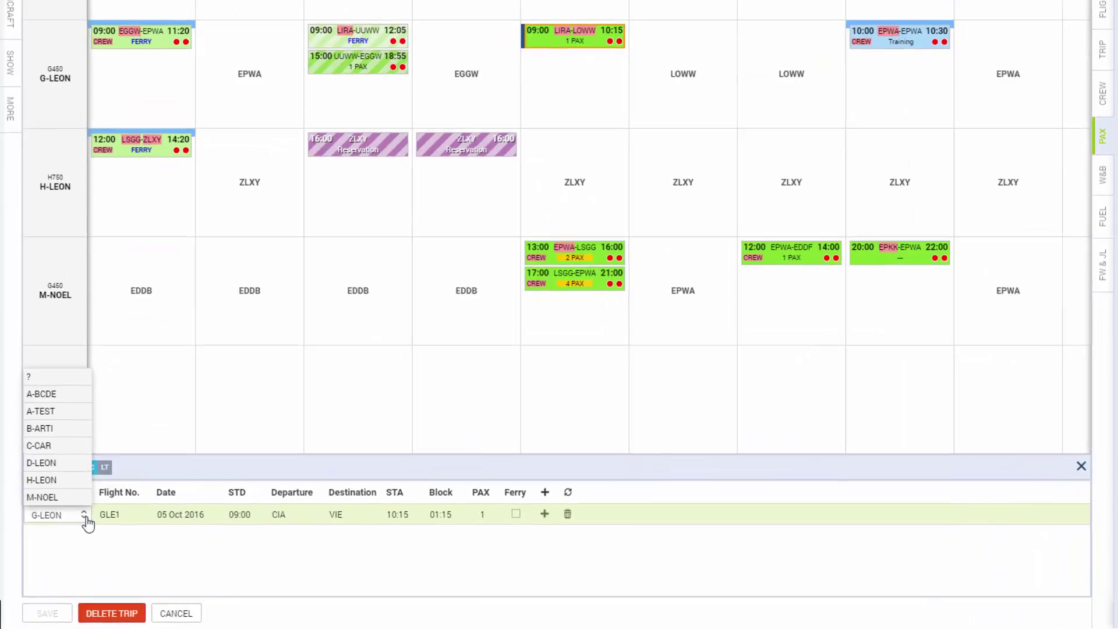
left_click(81, 481)
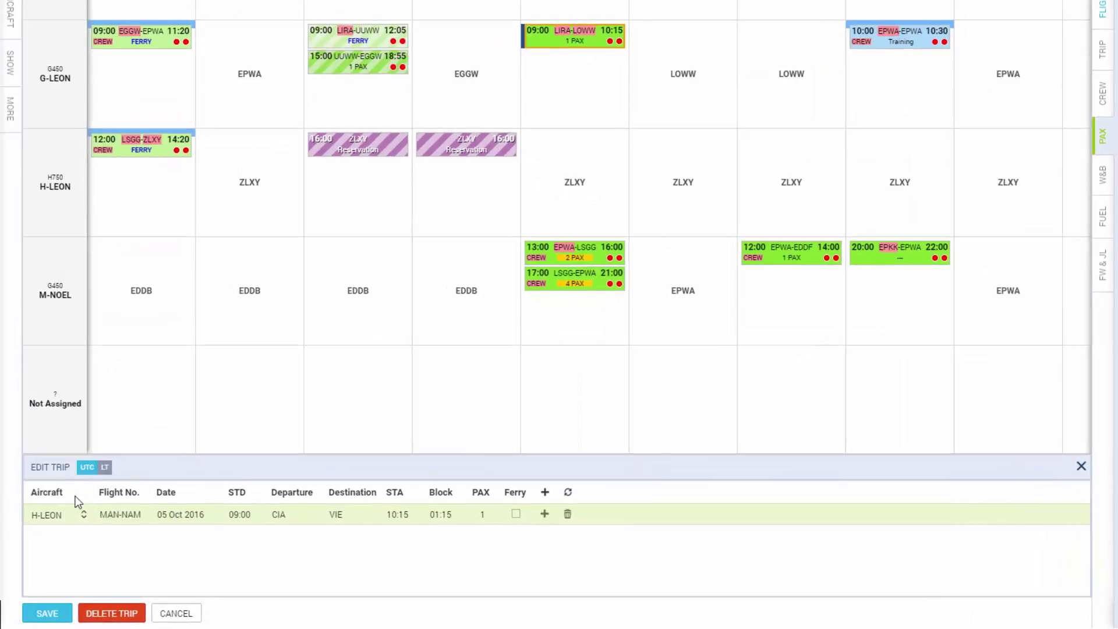
left_click(48, 613)
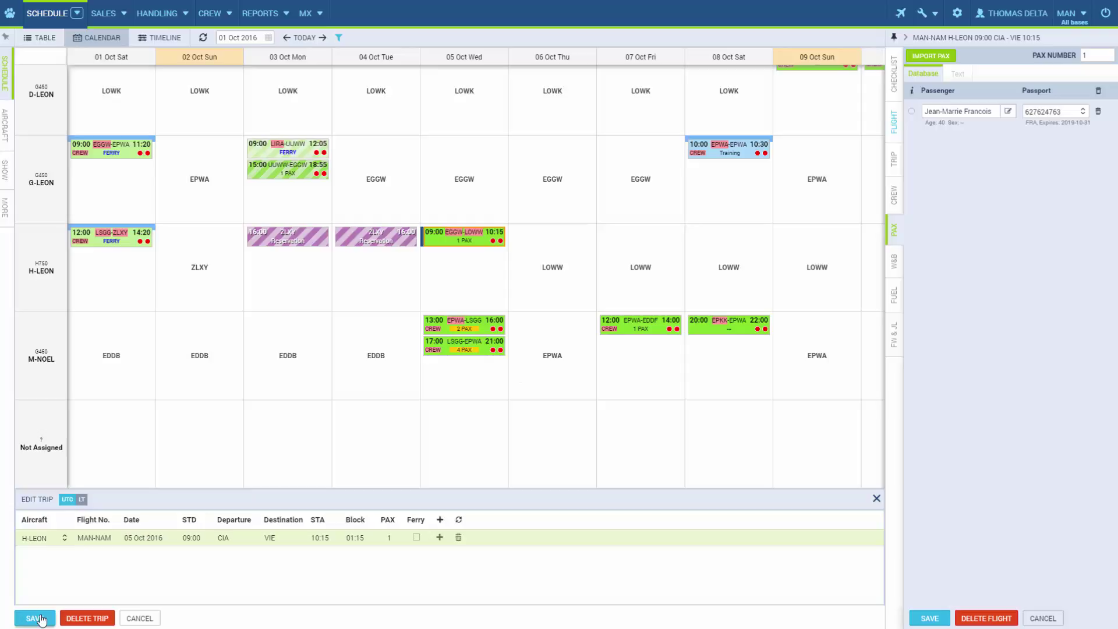
Step: Add a CIA–LTN leg to the trip and set the second leg to 4 passengers
left_click(439, 537)
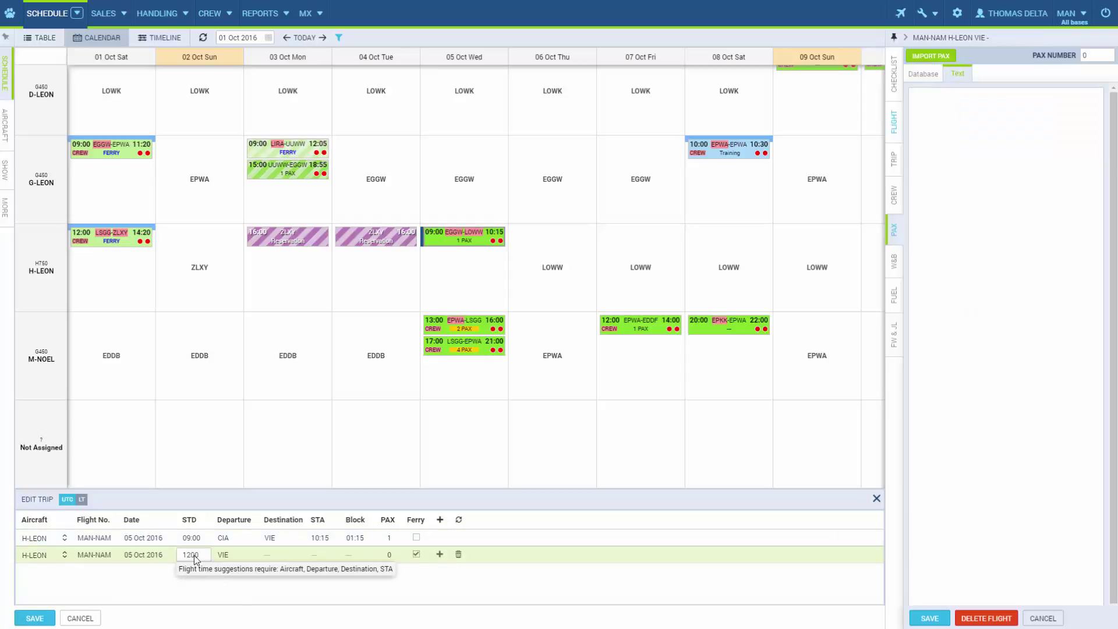
type("CIA")
key("Return")
key("Return")
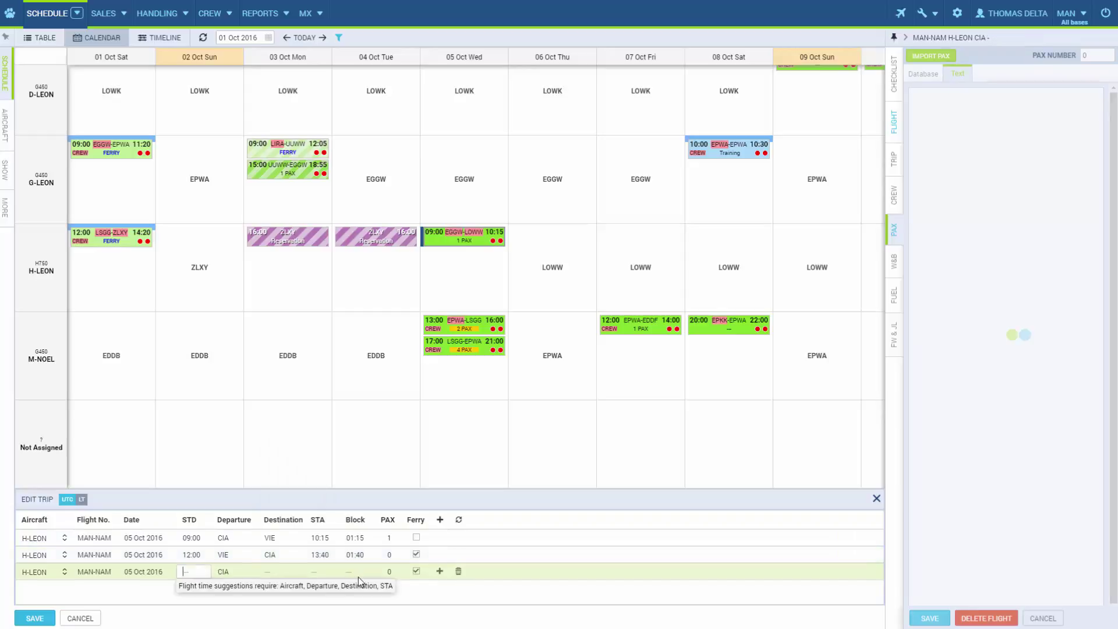
type("LTN")
key("Return")
left_click(397, 553)
type("3")
left_click(395, 552)
Step: Assign a first officer and a flight attendant to the flight's crew
left_click(894, 195)
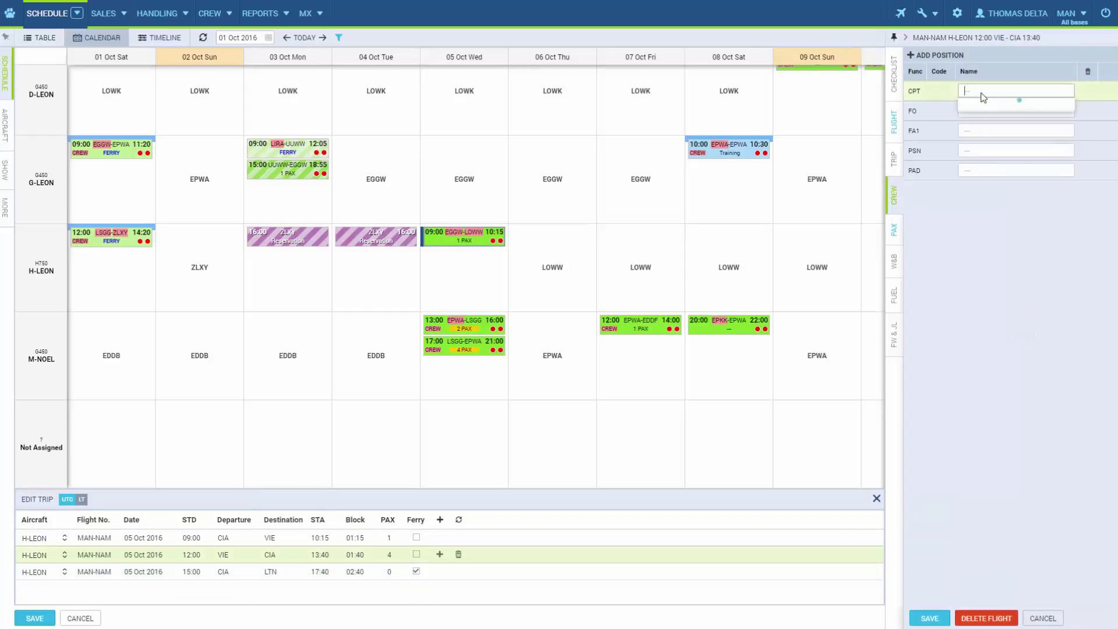
left_click(992, 112)
left_click(996, 124)
left_click(998, 131)
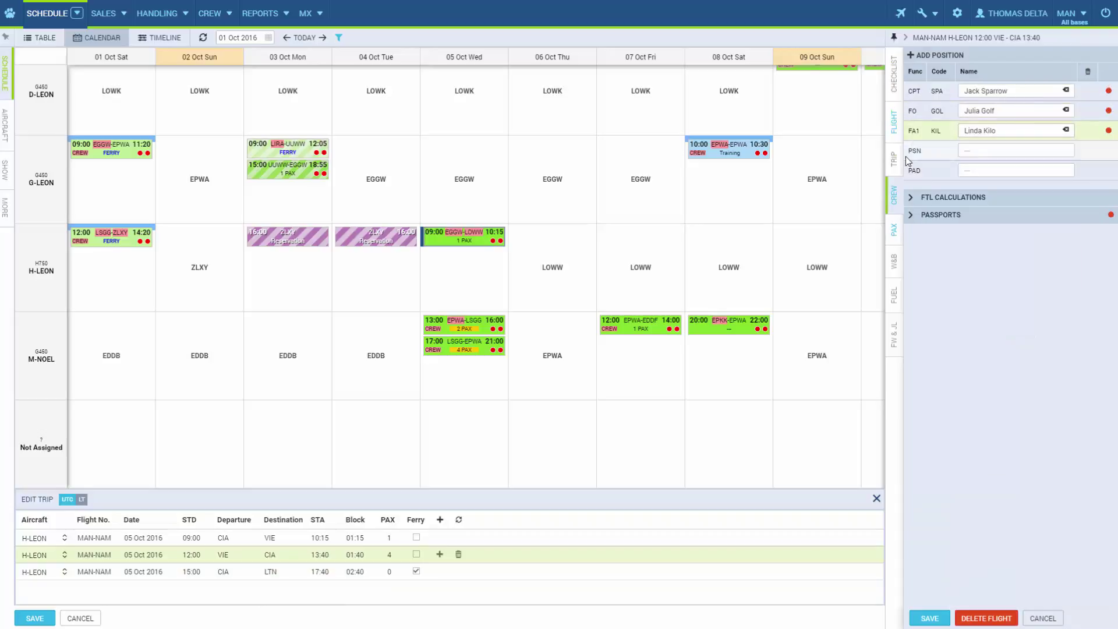
left_click(892, 131)
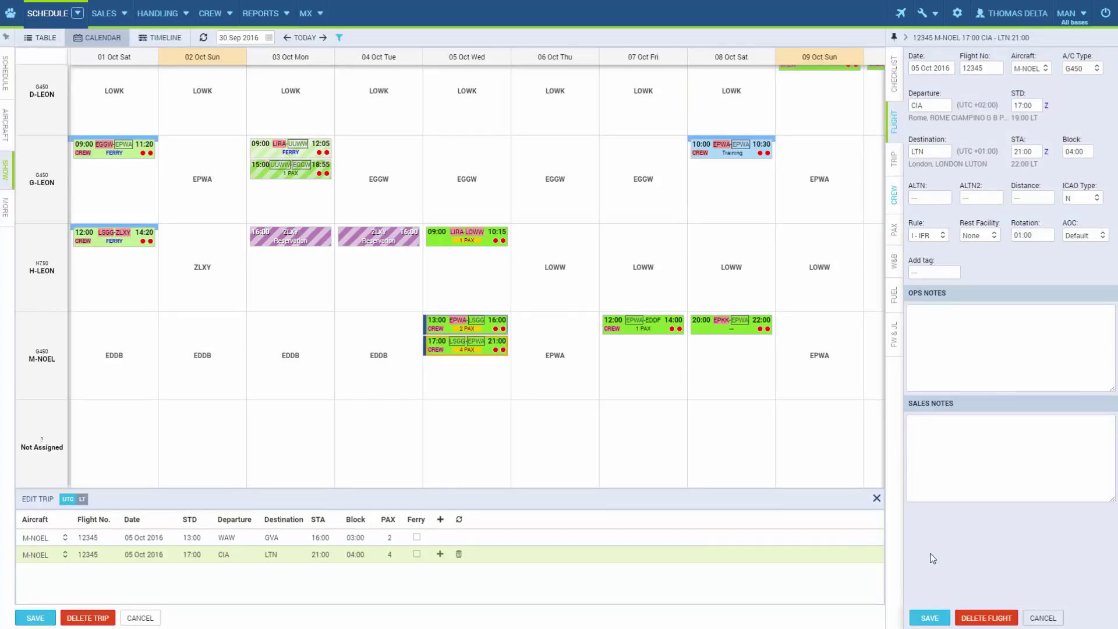
Step: Save the 4-PAX CIA–LTN flight, overriding the crew currency and endorsement warnings
left_click(933, 620)
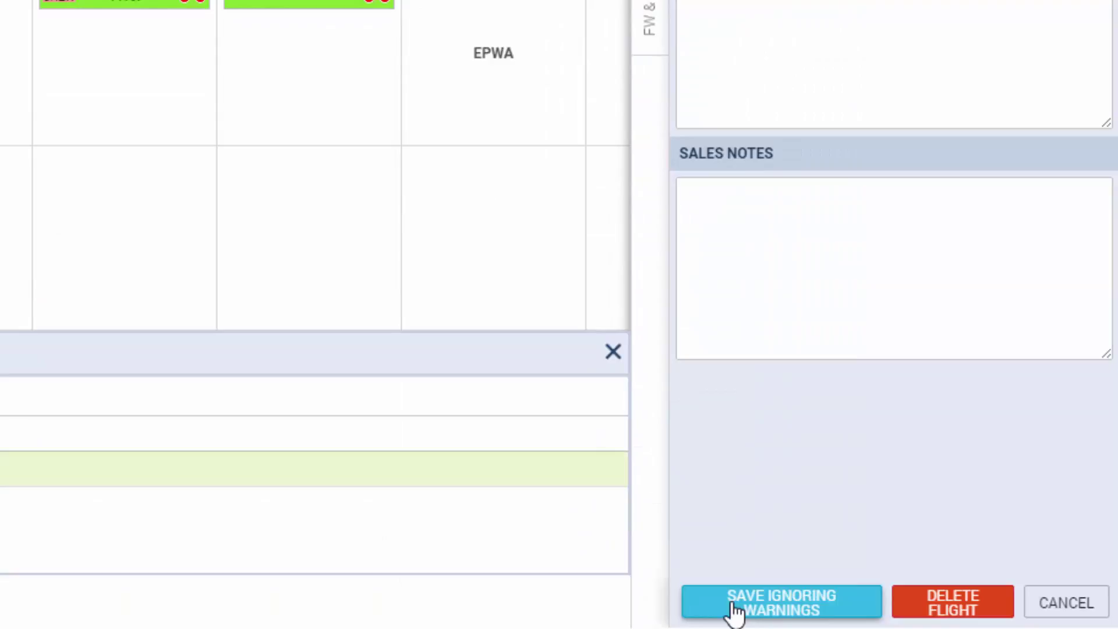
left_click(735, 606)
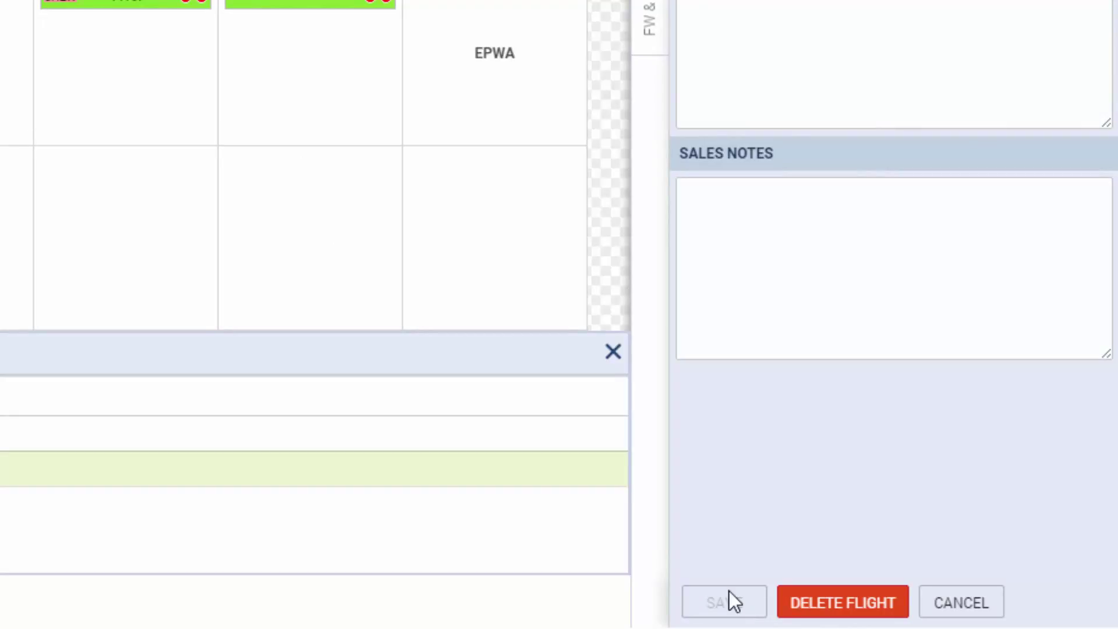
Step: Back out of deleting only the CIA–LTN leg, then delete the entire trip 12345
left_click(883, 603)
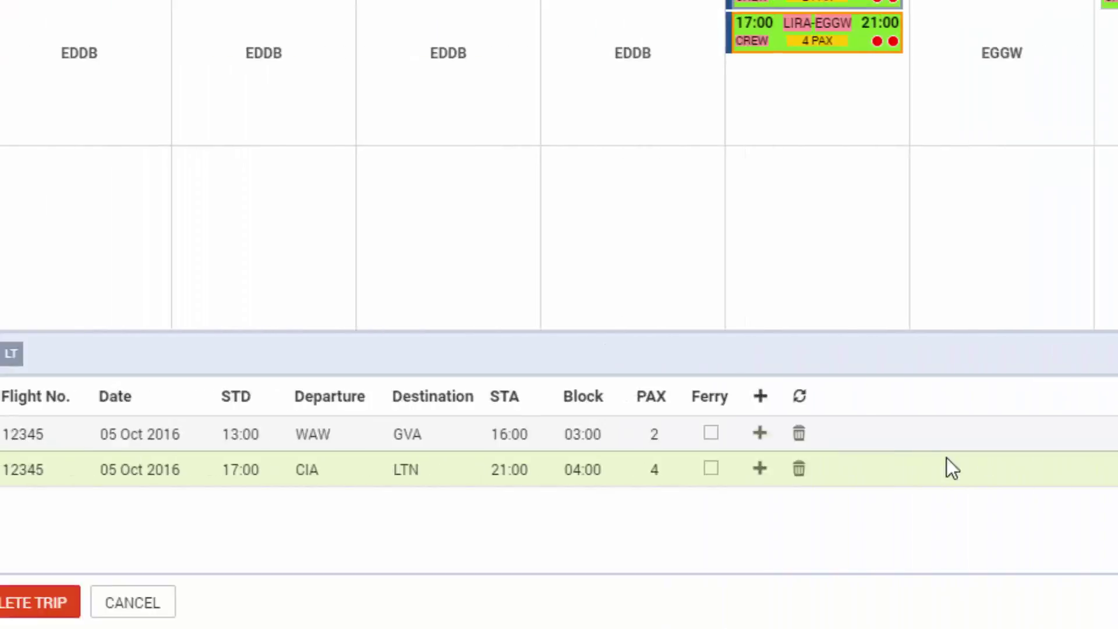
left_click(965, 477)
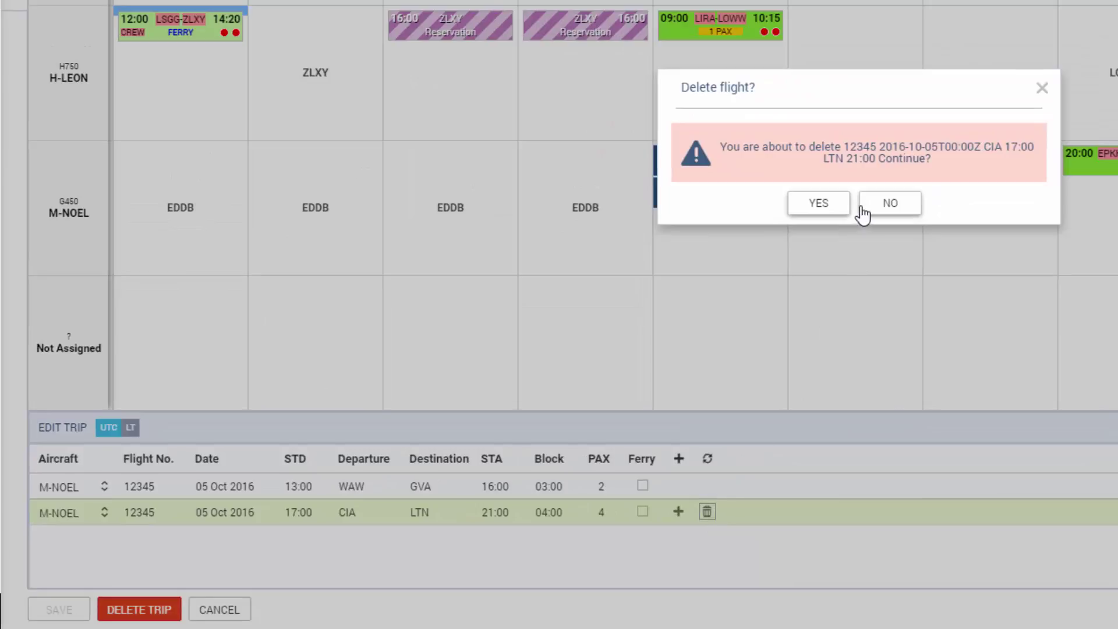
left_click(758, 436)
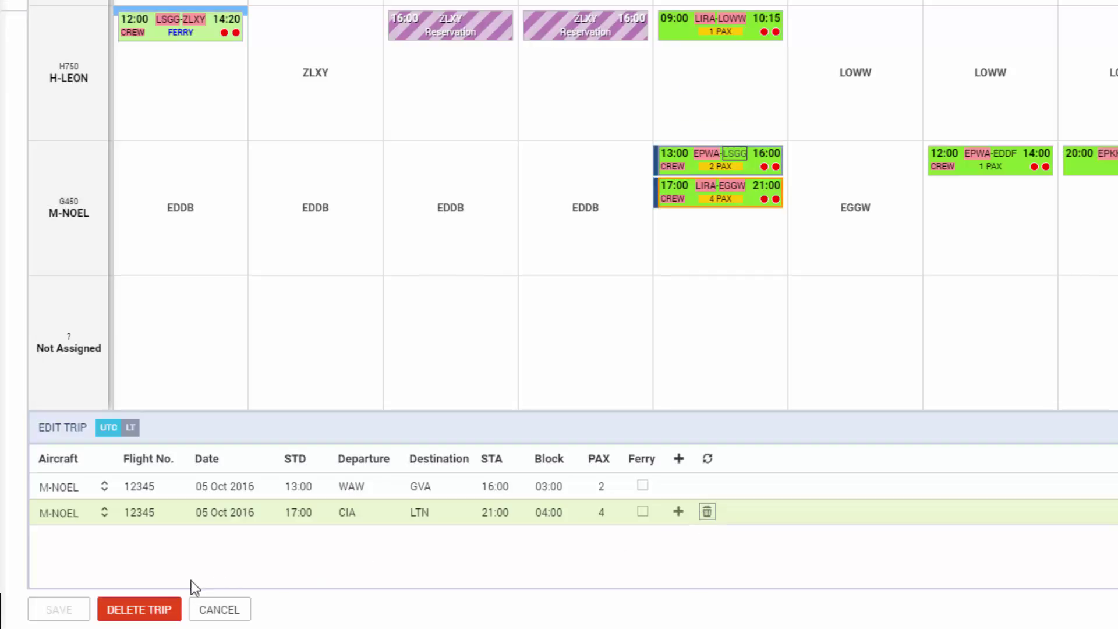
left_click(163, 608)
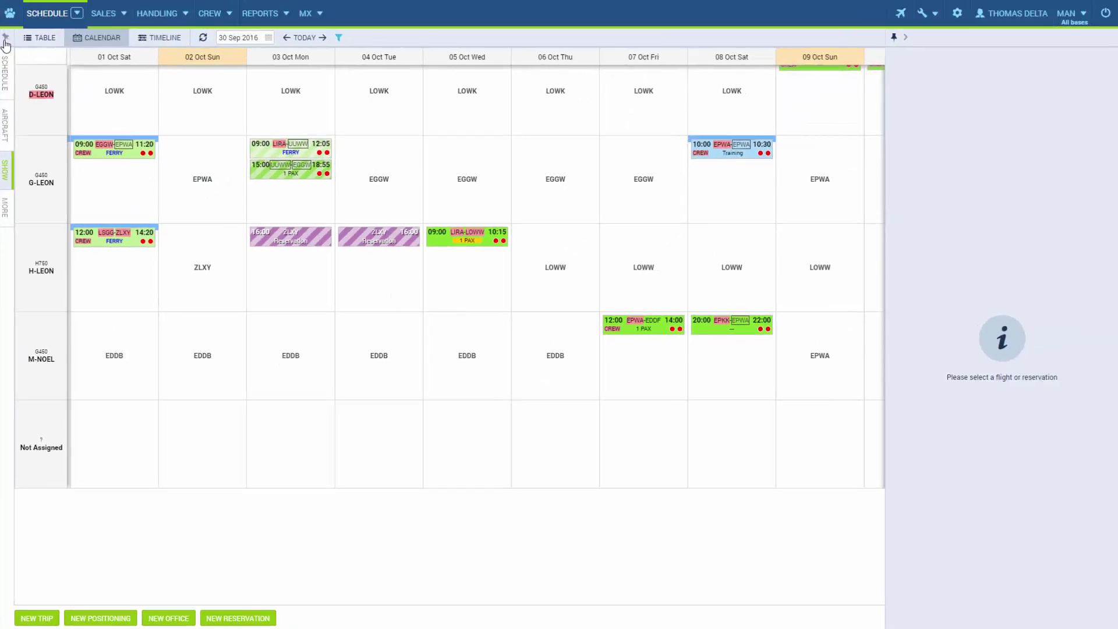
Step: Filter the schedule to include Cancelled and Terminated flights, then show it as a table
left_click(5, 40)
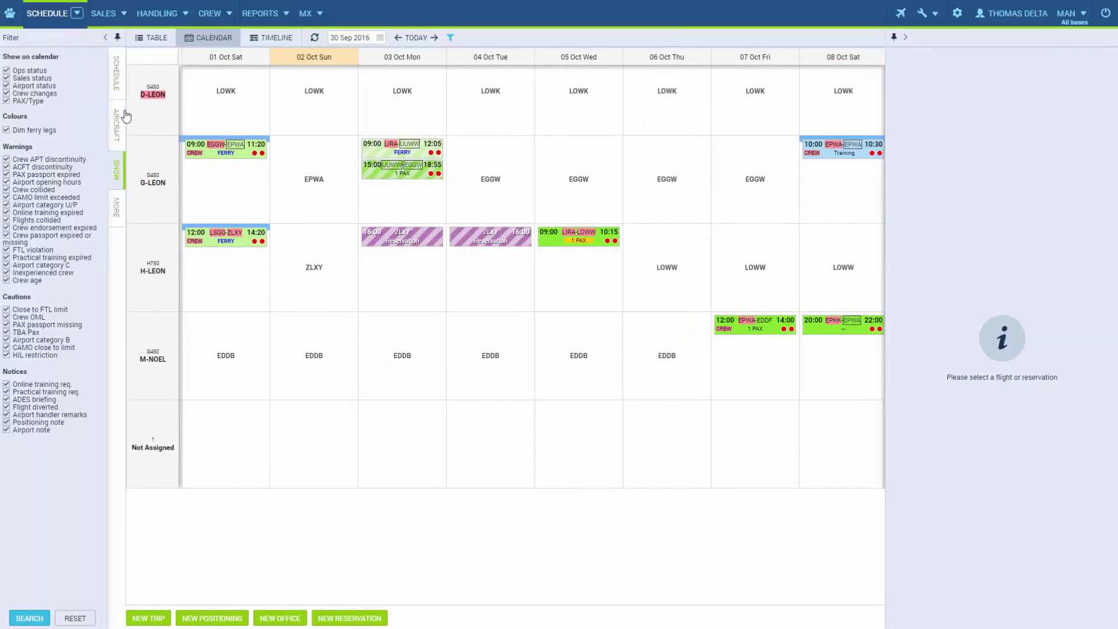
left_click(115, 82)
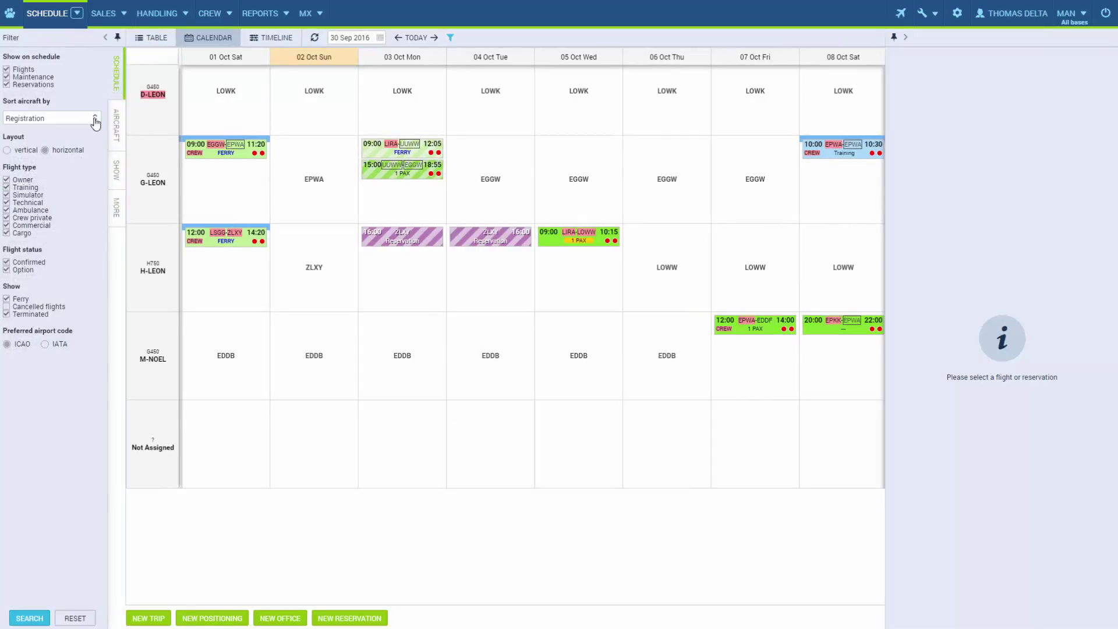
left_click(7, 308)
left_click(6, 314)
left_click(41, 615)
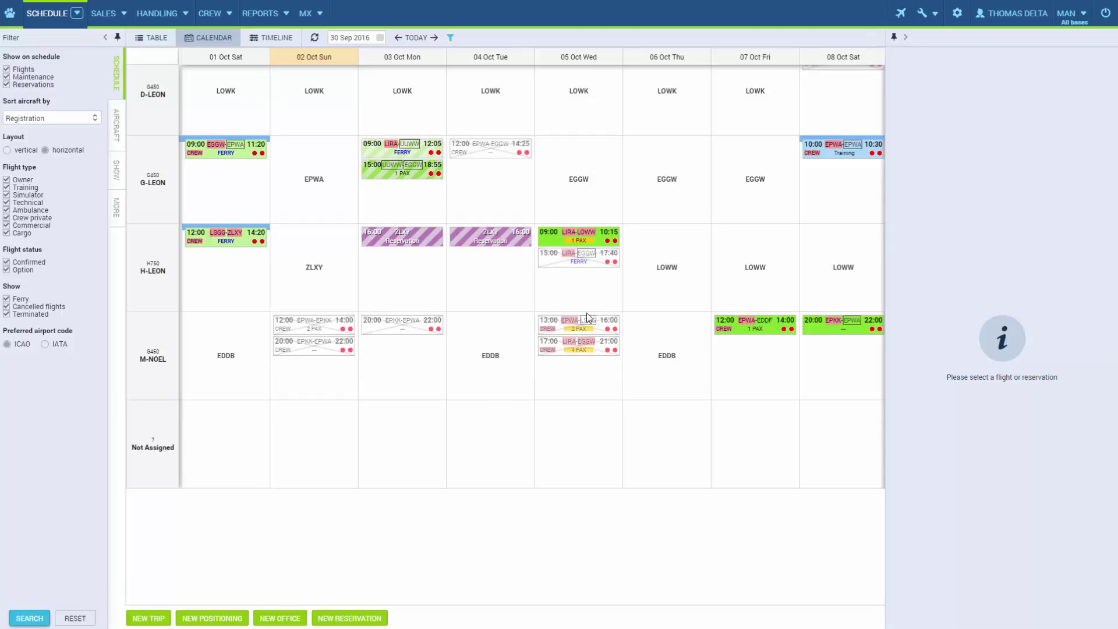
left_click(153, 38)
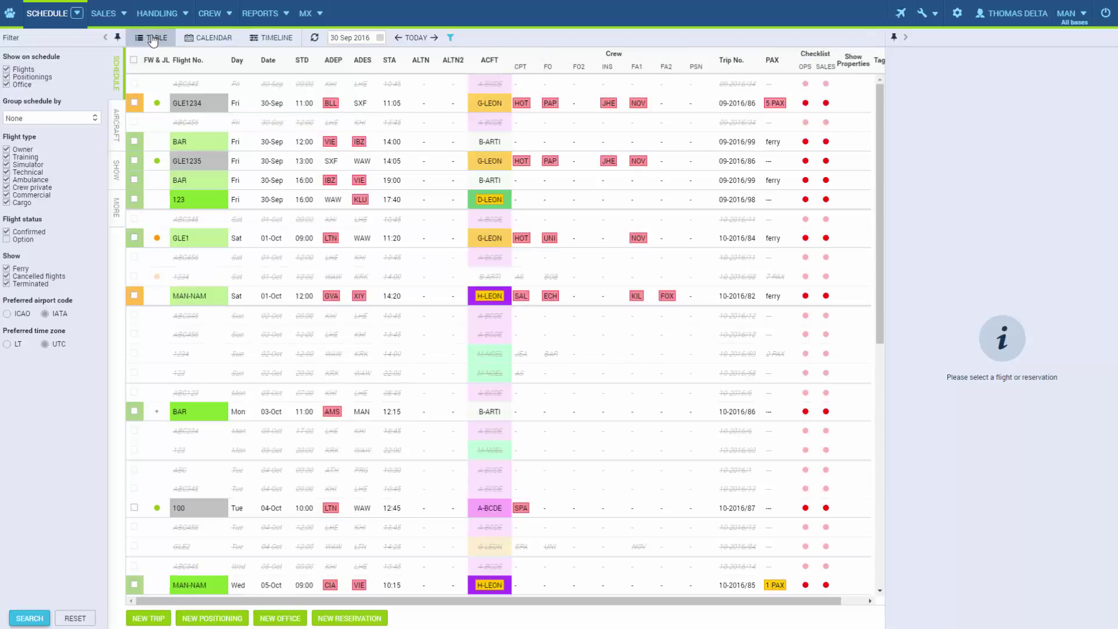
Step: Restore the struck-out ABC456 leg of 02 Oct 2016 by editing its A-BCDE trip
left_click(412, 340)
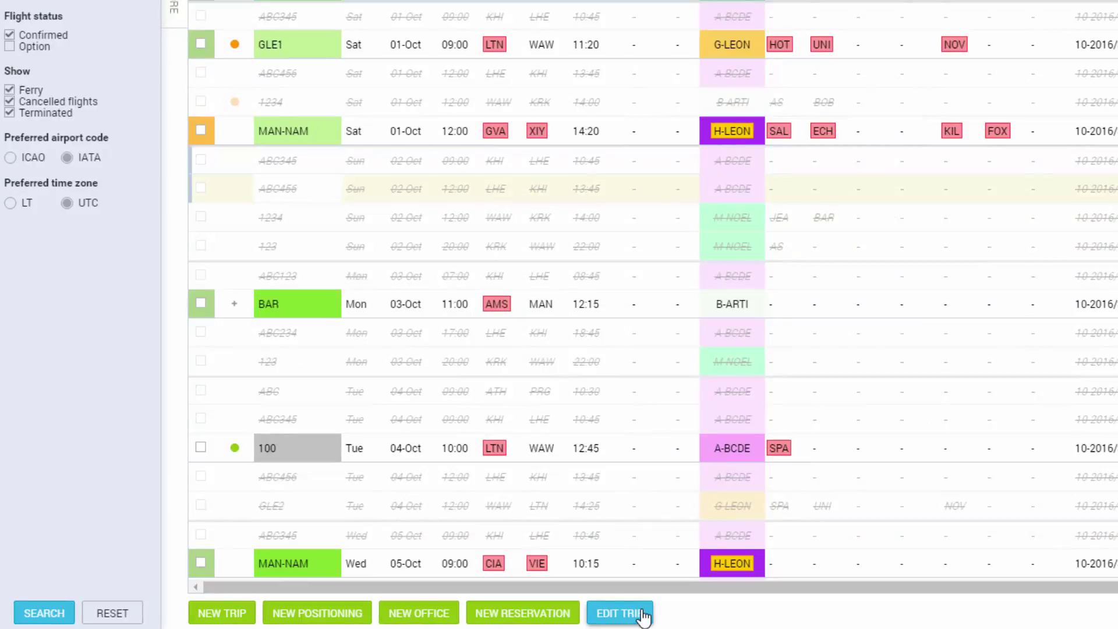
left_click(428, 619)
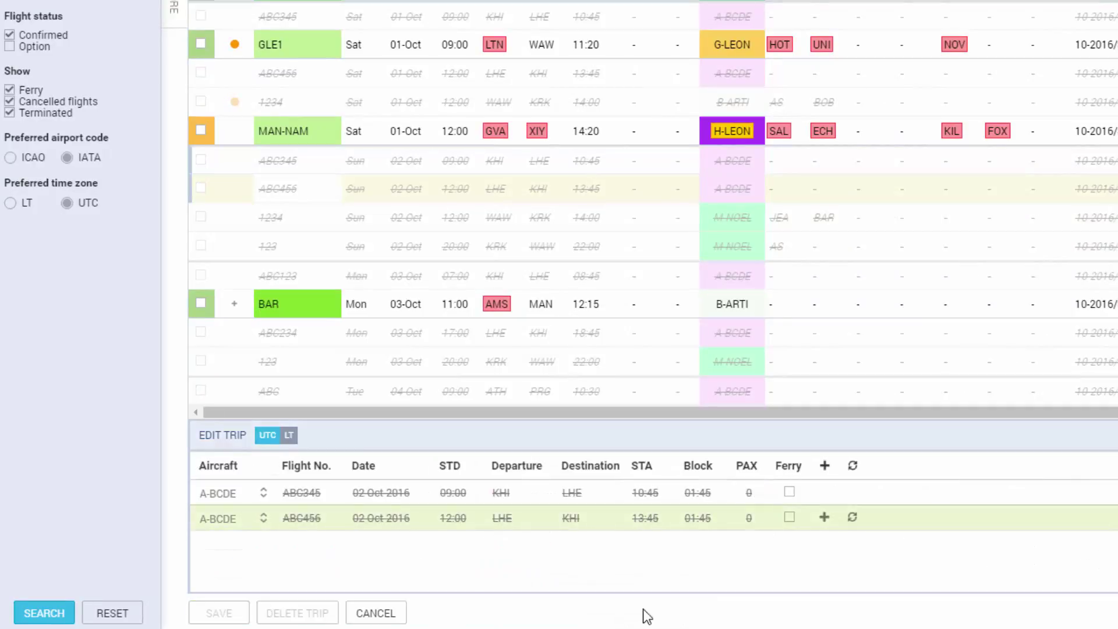
left_click(853, 518)
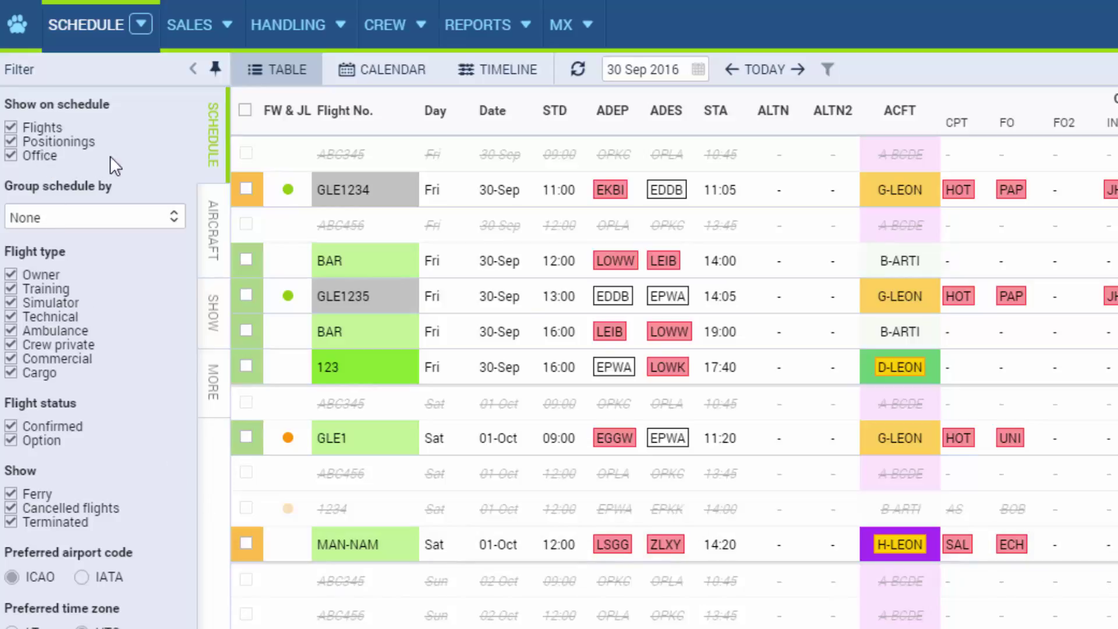
Step: Switch the schedule from the table back to the aircraft calendar
left_click(386, 72)
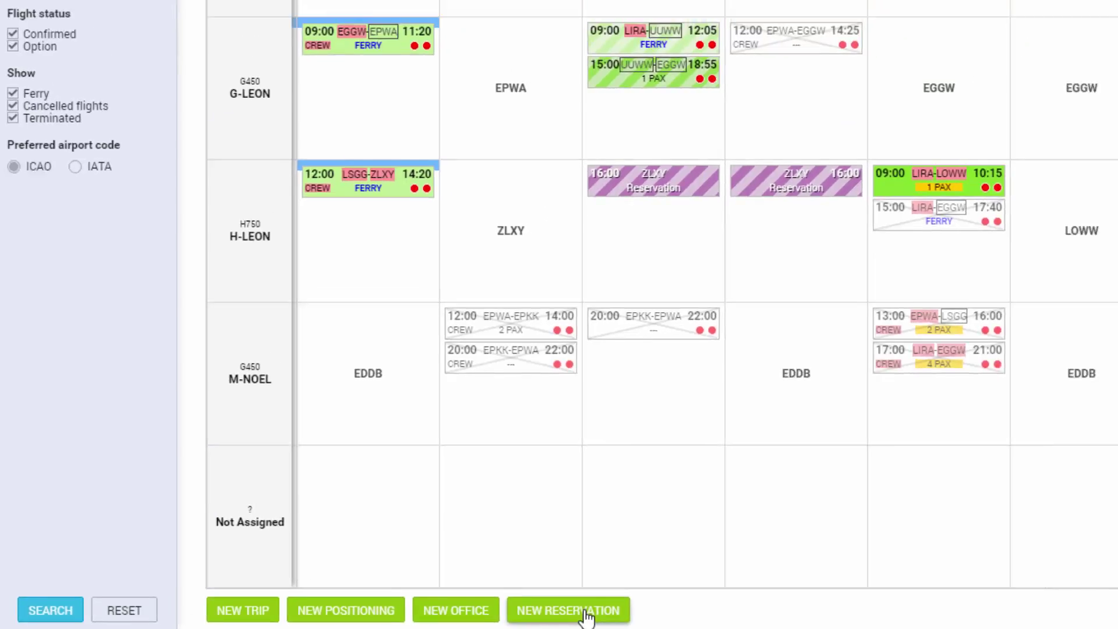
Step: Start a new reservation named Reservation for D-LEON at airport EGLL
left_click(585, 611)
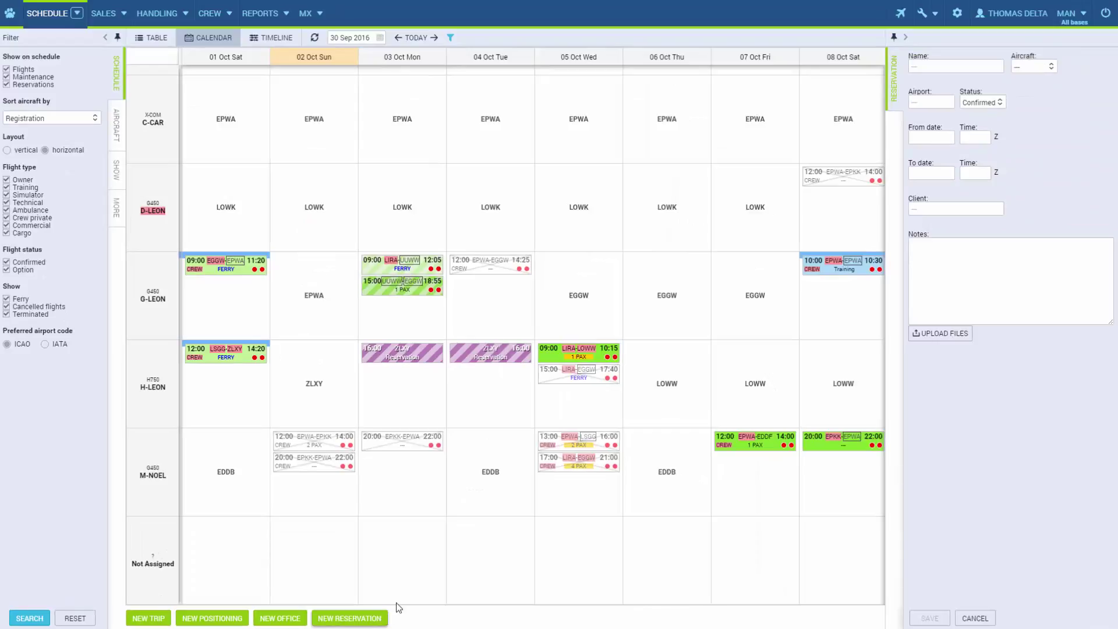
left_click(991, 68)
left_click(931, 79)
left_click(1033, 66)
left_click(1034, 82)
left_click(946, 106)
type("EG")
left_click(968, 116)
Step: Set the reservation from 20 Oct 2016 10:00 to 22 Oct 2016 12:00 and save it
left_click(931, 137)
left_click(918, 192)
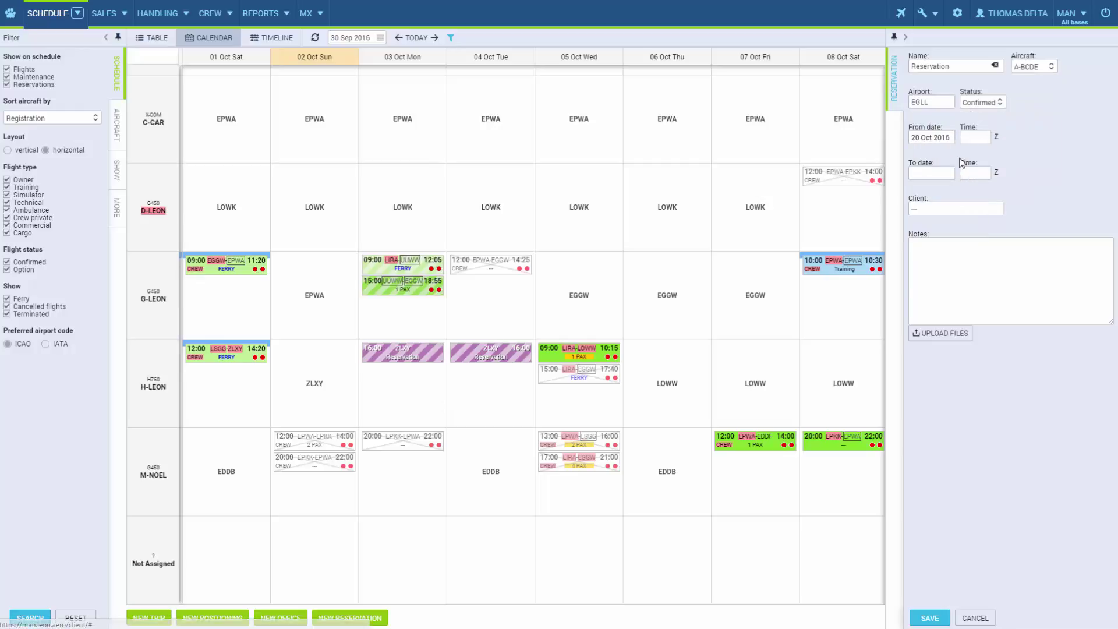
left_click(971, 134)
type("10:00")
left_click(931, 173)
left_click(963, 252)
left_click(975, 173)
type("12:00")
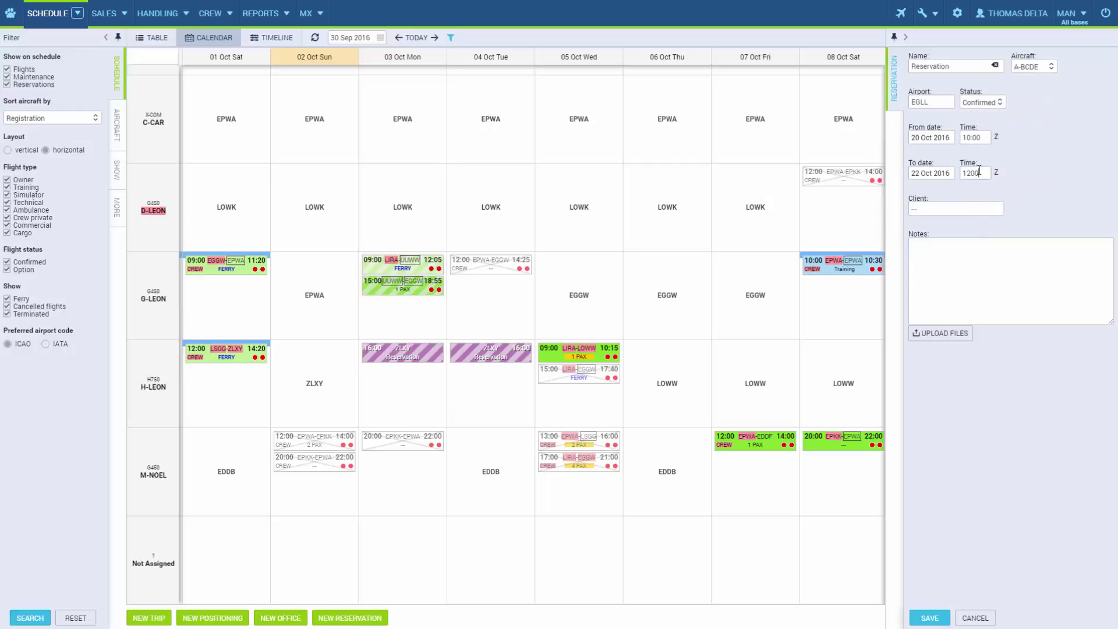
left_click(933, 617)
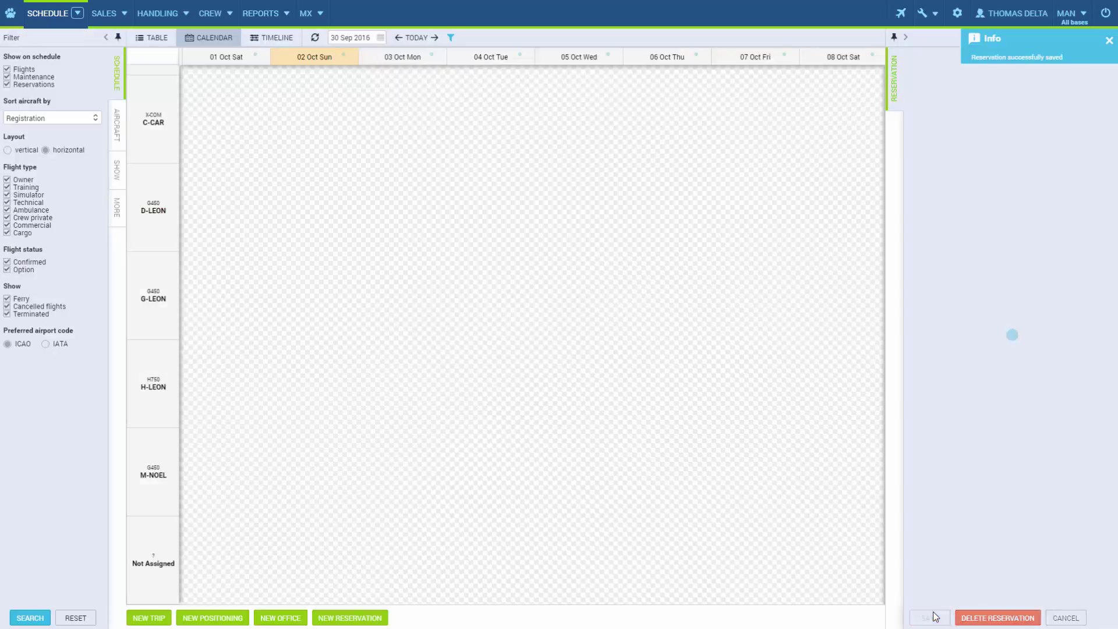
left_click(418, 40)
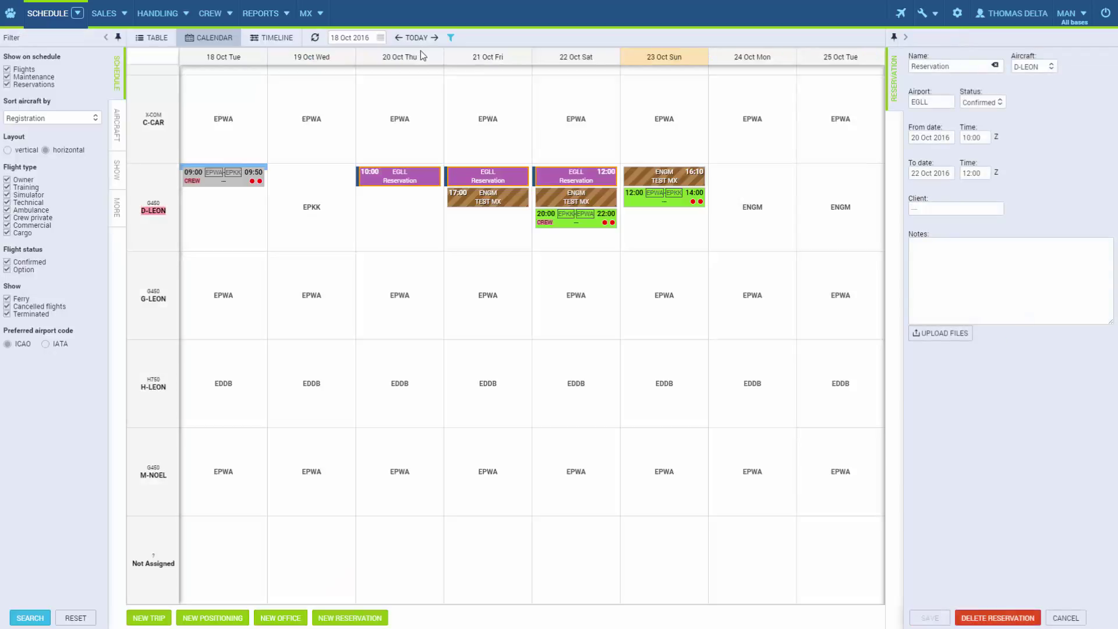
left_click(942, 104)
left_click(1011, 619)
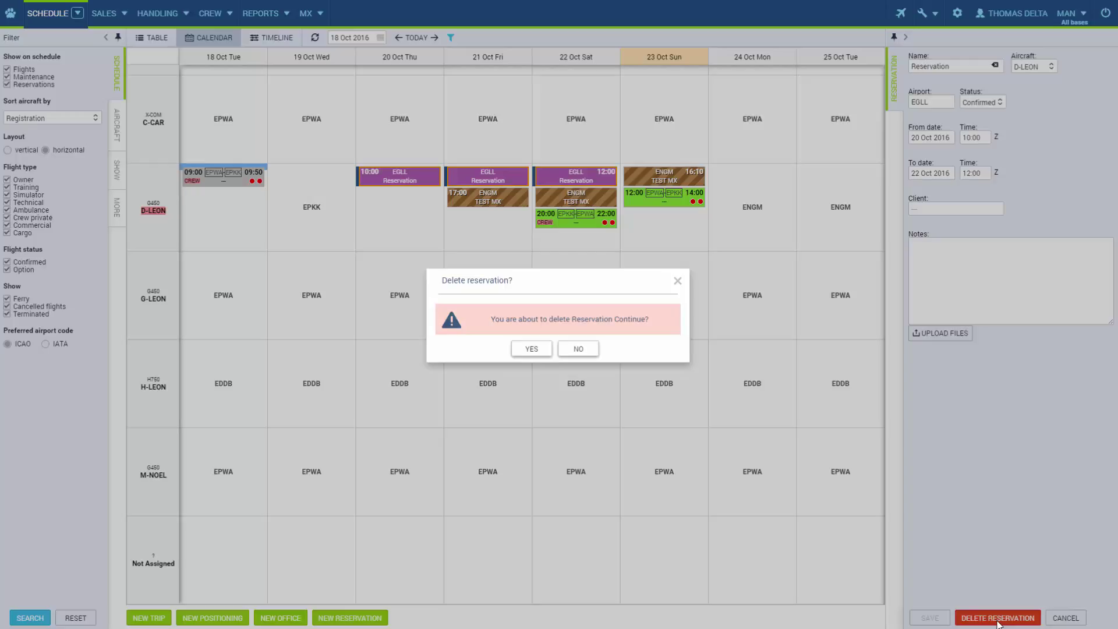
left_click(579, 350)
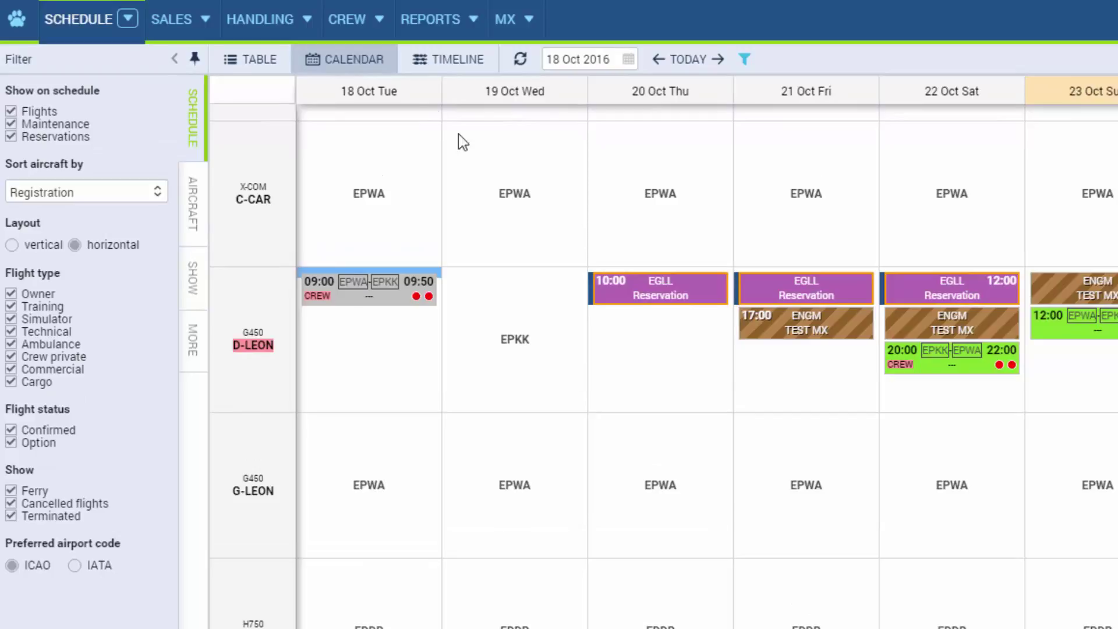
left_click(375, 24)
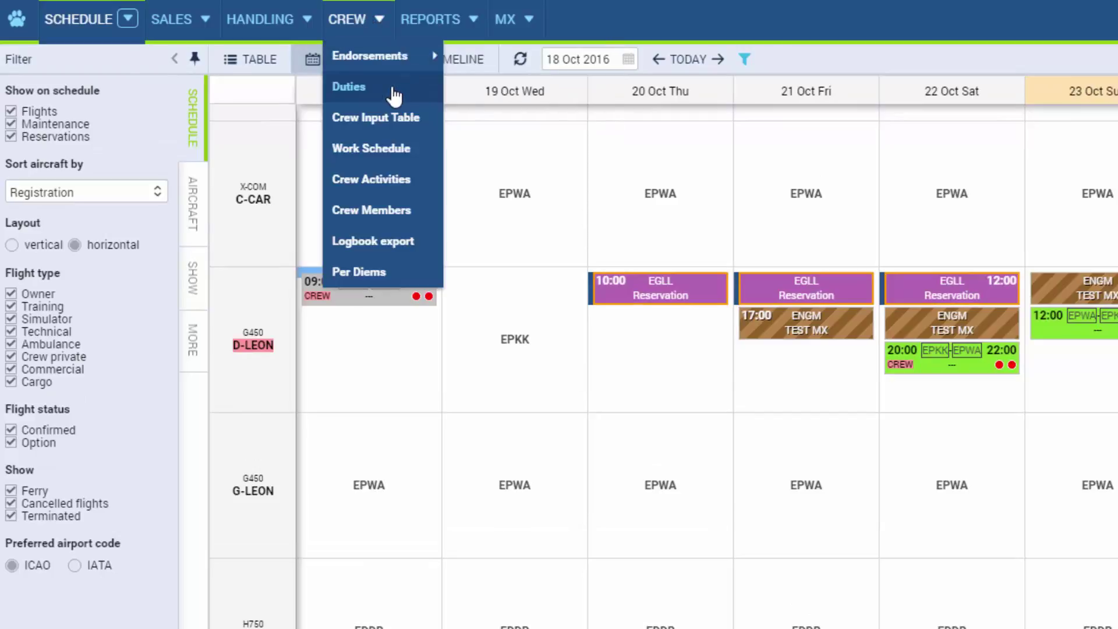